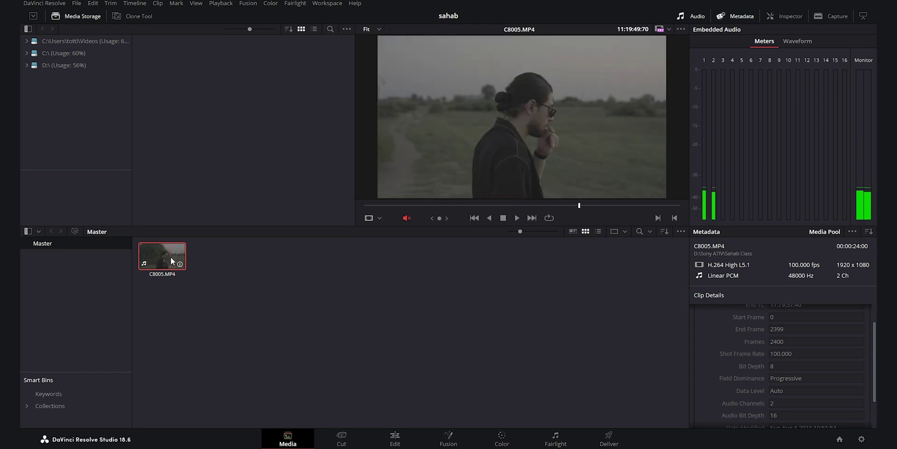
# - Create a new timeline from C8005.MP4 with custom settings, using DaVinci WG/Intermediate as the timeline color space
pyautogui.rightClick(169, 257)
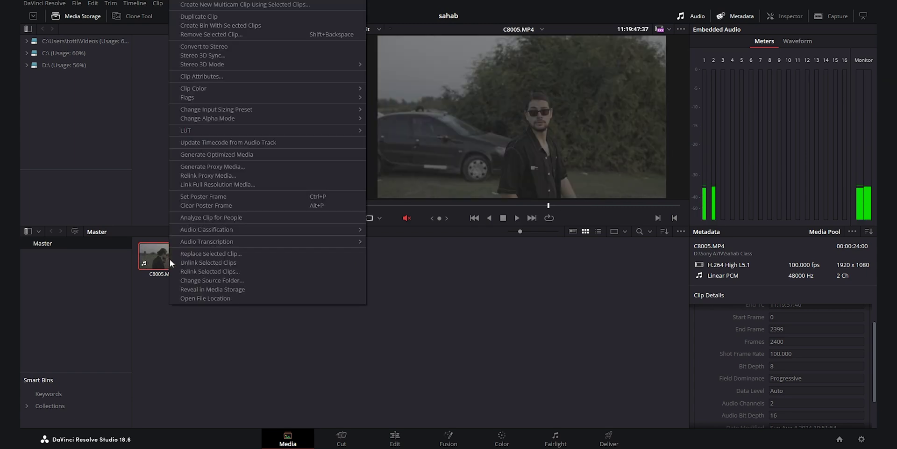
pyautogui.click(248, 9)
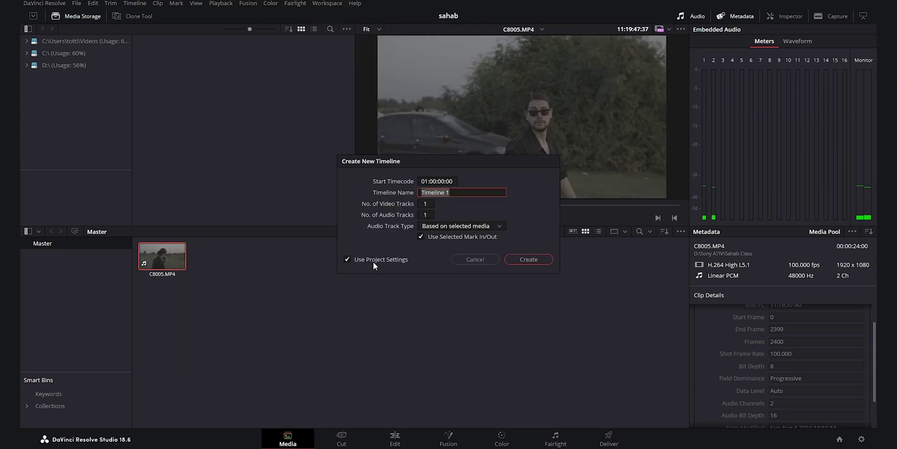
pyautogui.click(358, 261)
pyautogui.click(565, 182)
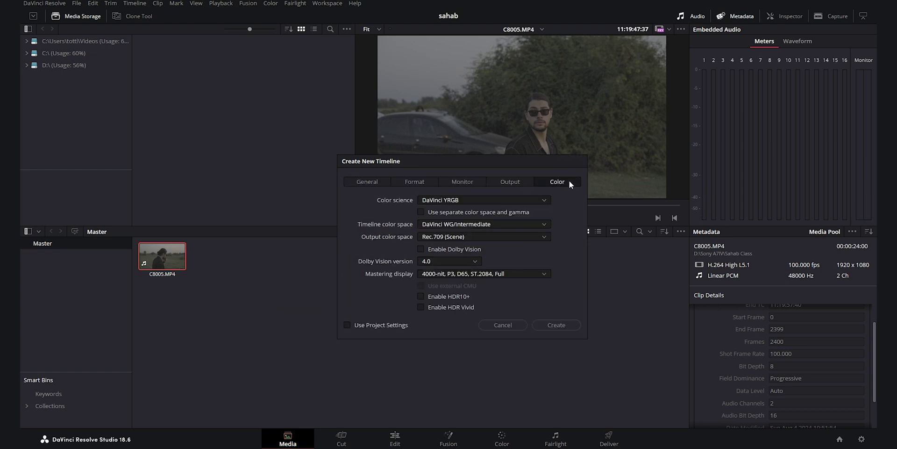
pyautogui.click(466, 225)
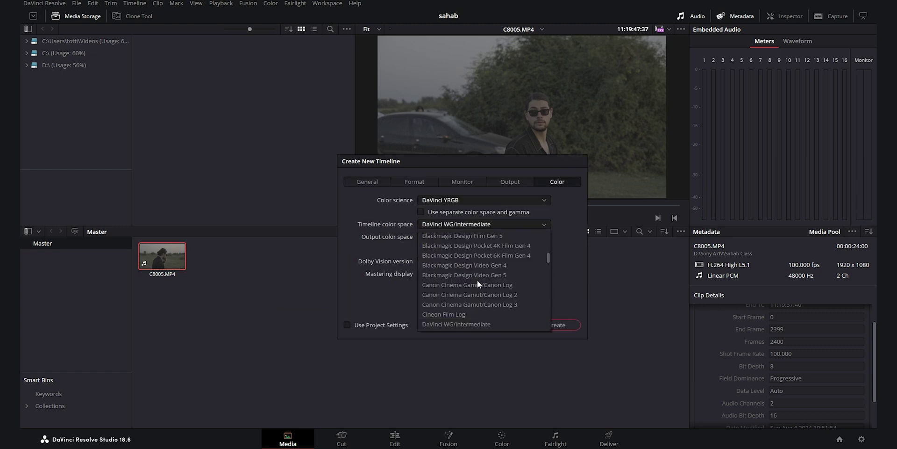
pyautogui.click(470, 324)
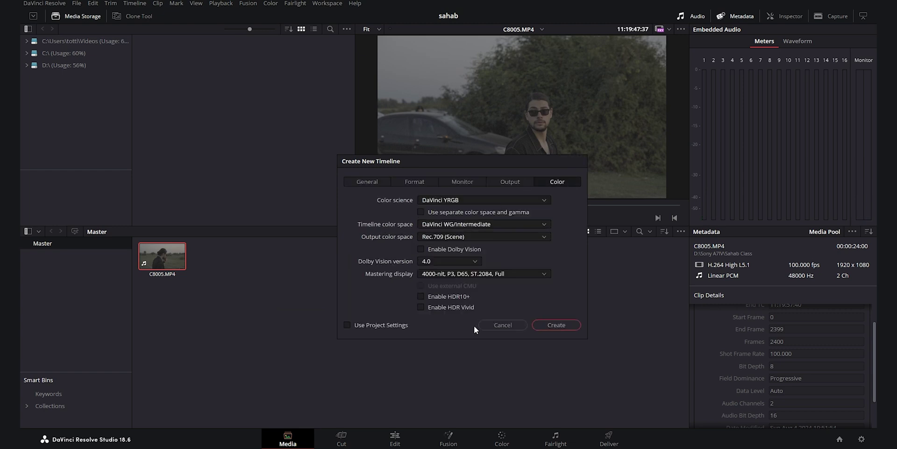
pyautogui.click(555, 324)
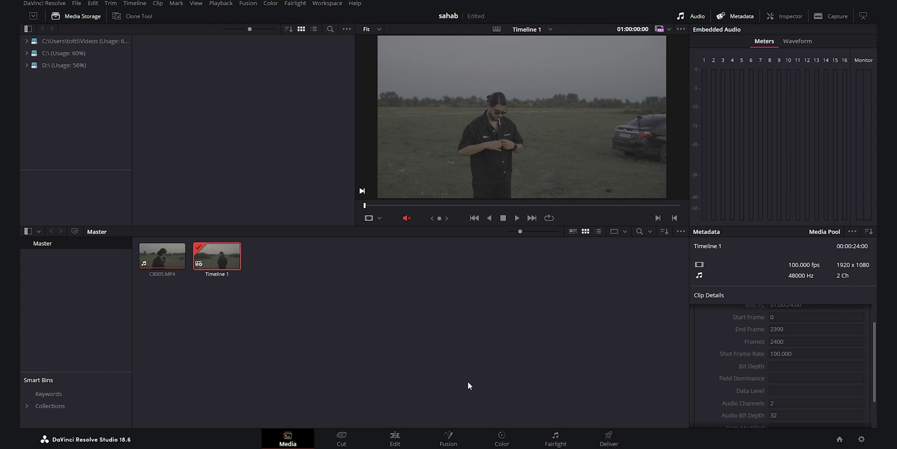
# - Open the clip for color grading and add eight serial nodes after node 01
pyautogui.click(502, 439)
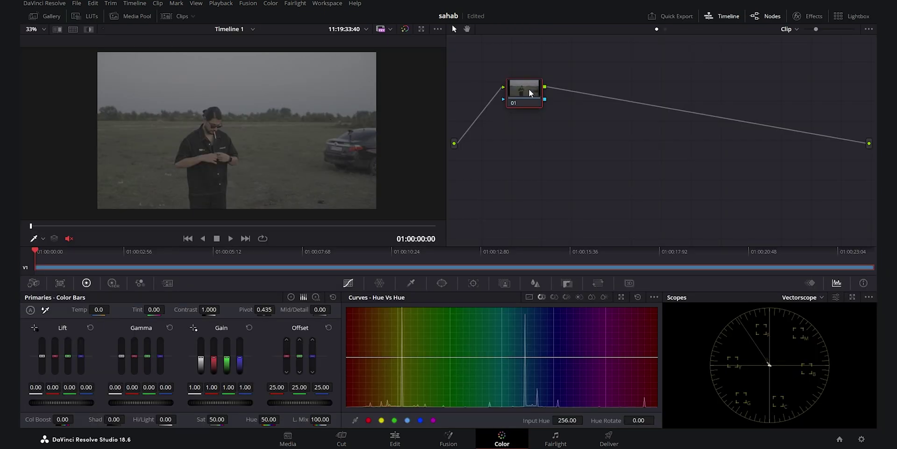
pyautogui.hotkey('alt', 's')
pyautogui.hotkey('alt', 's')
pyautogui.hotkey('alt', 's')
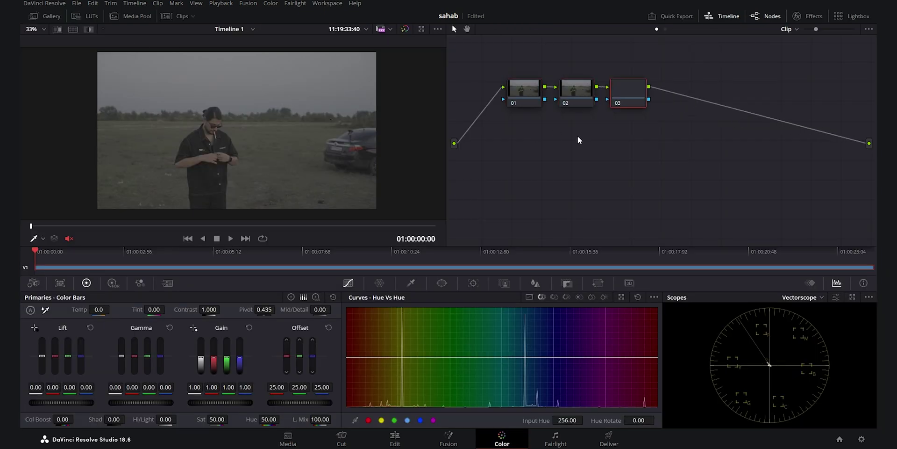
pyautogui.hotkey('alt', 's')
pyautogui.hotkey('alt', 's')
pyautogui.hotkey('alt', 's')
pyautogui.hotkey('alt', 's')
pyautogui.hotkey('alt', 's')
# - Label nodes 01, 02 and 03 as NR, CST and LGG
pyautogui.rightClick(523, 94)
pyautogui.click(551, 114)
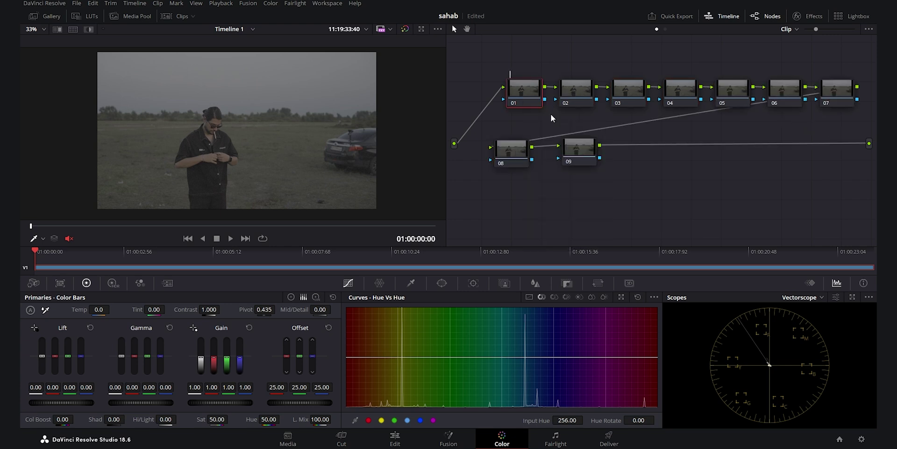
pyautogui.write('NR')
pyautogui.rightClick(571, 94)
pyautogui.click(599, 113)
pyautogui.write('CST')
pyautogui.press('Return')
pyautogui.rightClick(632, 88)
pyautogui.click(654, 112)
pyautogui.write('LGG')
pyautogui.press('Return')
# - Label nodes 04, 05 and 06 as HUE, Tones and Vignette
pyautogui.rightClick(677, 91)
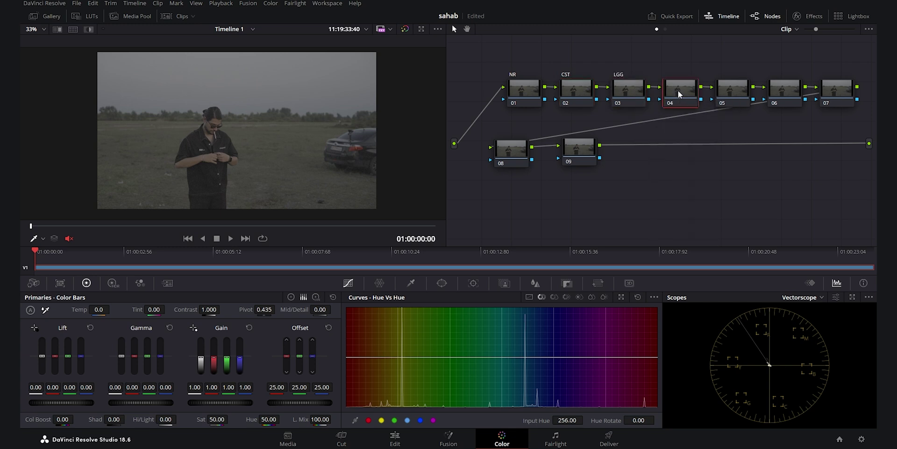
pyautogui.click(694, 110)
pyautogui.write('HUE')
pyautogui.click(743, 92)
pyautogui.rightClick(744, 92)
pyautogui.click(756, 108)
pyautogui.write('Tones')
pyautogui.click(781, 92)
pyautogui.rightClick(781, 91)
pyautogui.click(809, 110)
pyautogui.write('Bignette')
# - Label nodes 07, 08 and 09 as CST, Sharpen and Dehancer
pyautogui.click(830, 91)
pyautogui.rightClick(831, 92)
pyautogui.click(843, 114)
pyautogui.write('VST')
pyautogui.click(511, 150)
pyautogui.rightClick(511, 151)
pyautogui.click(537, 170)
pyautogui.write('Sharpen')
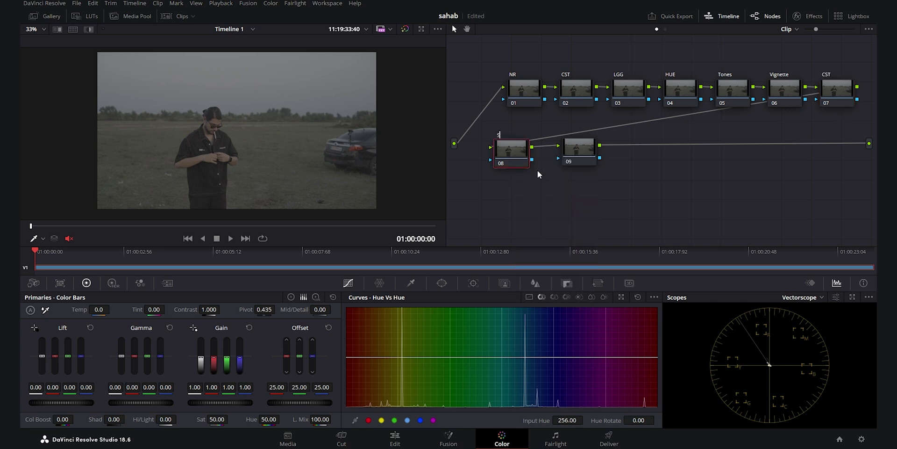
pyautogui.click(582, 150)
pyautogui.rightClick(583, 150)
pyautogui.click(601, 167)
pyautogui.write('Dehancer')
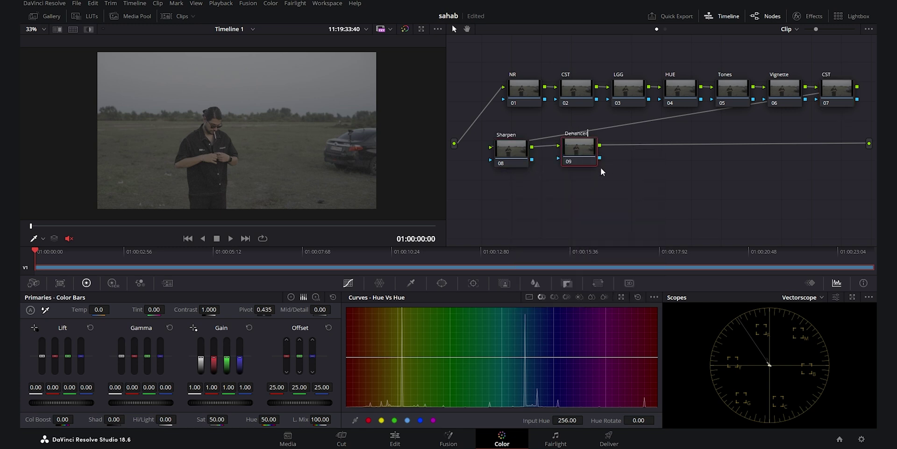
pyautogui.press('Return')
# - Go to the sunset shot at 01:00:18:33 and apply the Color Space Transform effect to CST node 02
pyautogui.moveTo(279, 226); pyautogui.dragTo(339, 226)
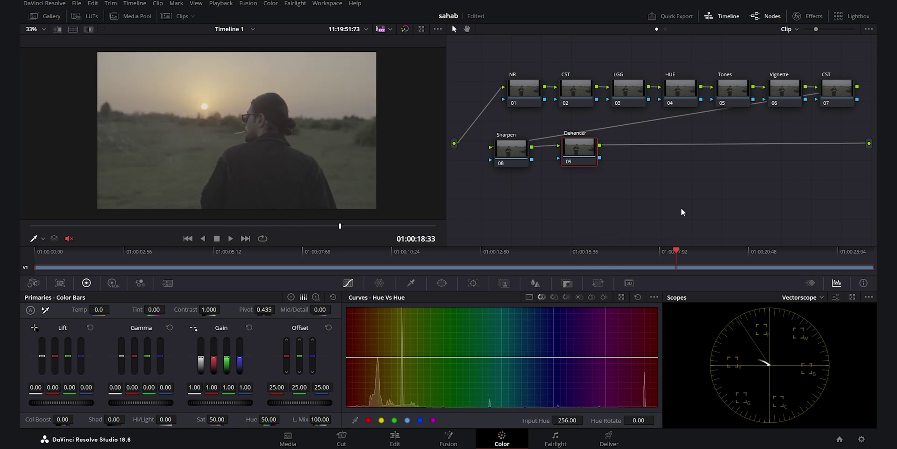
pyautogui.click(568, 98)
pyautogui.click(810, 16)
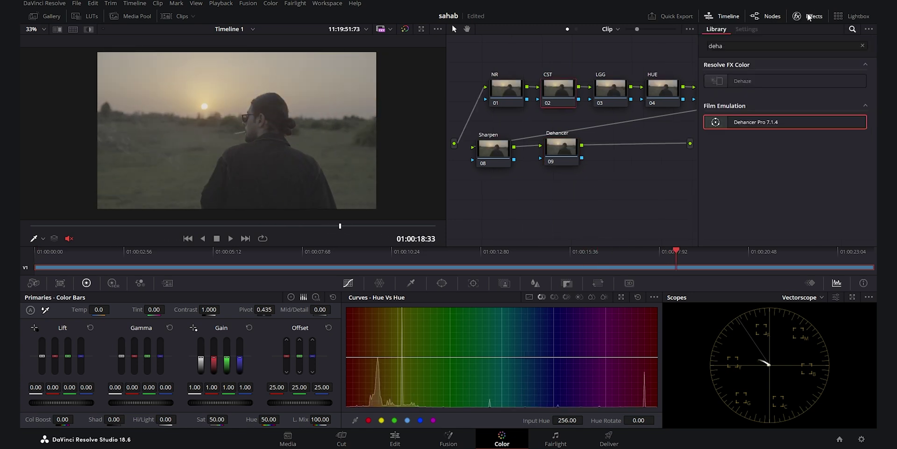
pyautogui.click(762, 45)
pyautogui.hotkey('ctrl', 'a')
pyautogui.write('color')
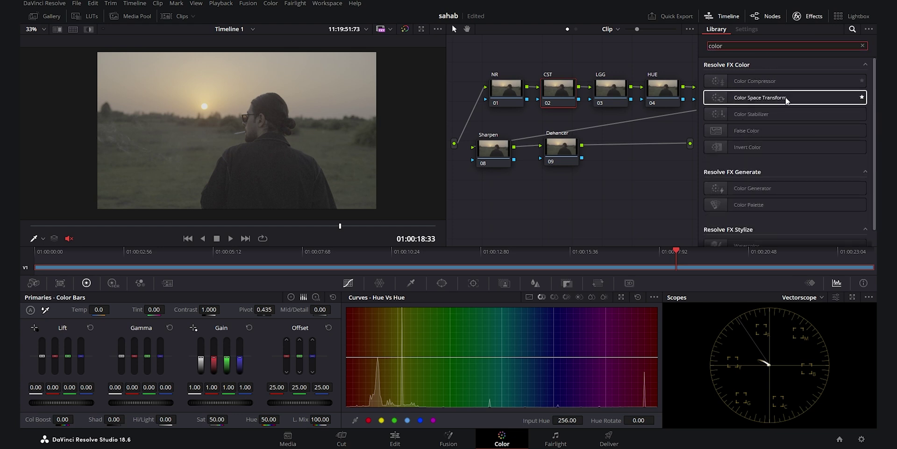
pyautogui.moveTo(786, 97); pyautogui.dragTo(559, 91)
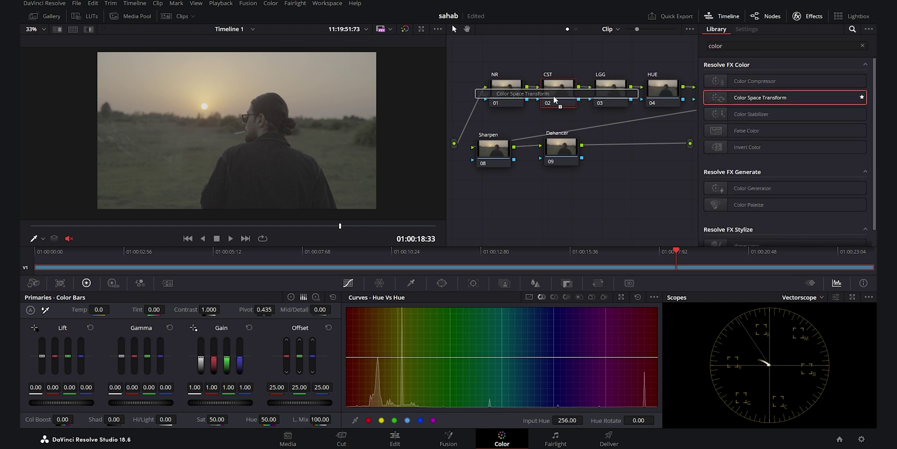
# - Apply the Color Space Transform effect to CST node 07, keeping the node at the end of the upper row
pyautogui.click(809, 16)
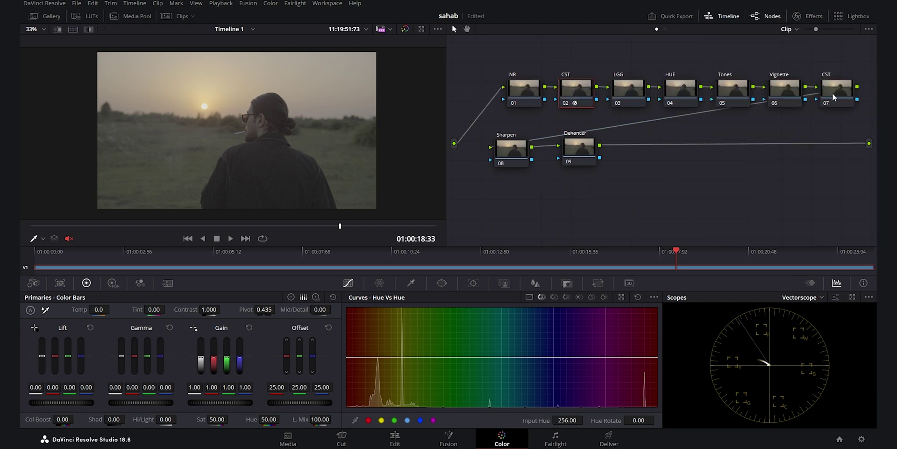
pyautogui.moveTo(832, 93); pyautogui.dragTo(680, 53)
pyautogui.click(803, 15)
pyautogui.moveTo(776, 96); pyautogui.dragTo(669, 52)
pyautogui.click(812, 16)
pyautogui.hotkey('ctrl', 'z')
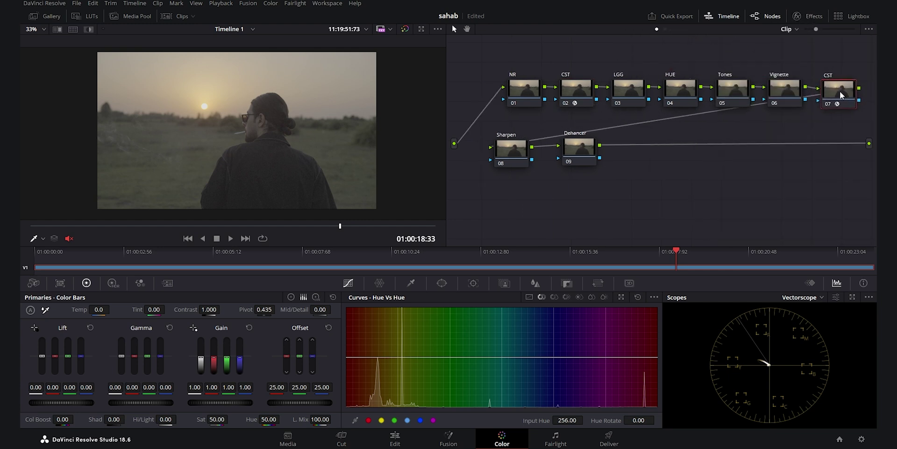
# - Set node 02's Color Space Transform input color space to Sony S-Gamut3 and input gamma to Sony S-Log3
pyautogui.click(798, 19)
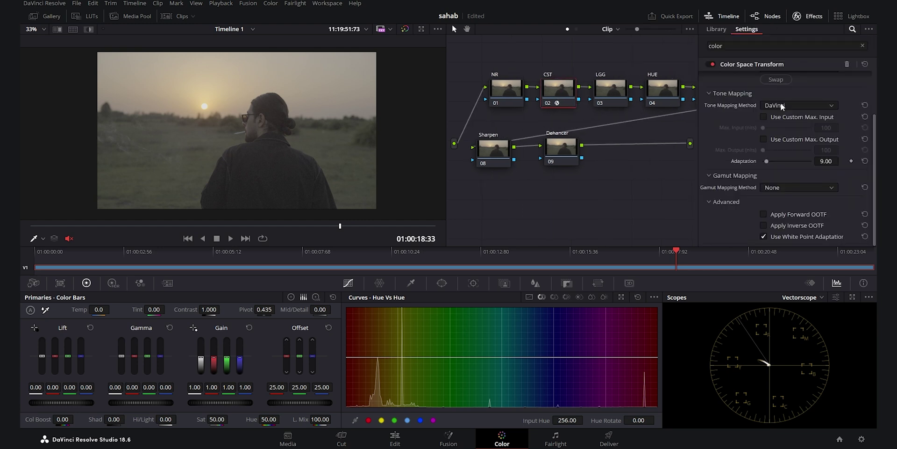
pyautogui.click(794, 127)
pyautogui.scroll(-5, 801, 151)
pyautogui.scroll(-3, 803, 150)
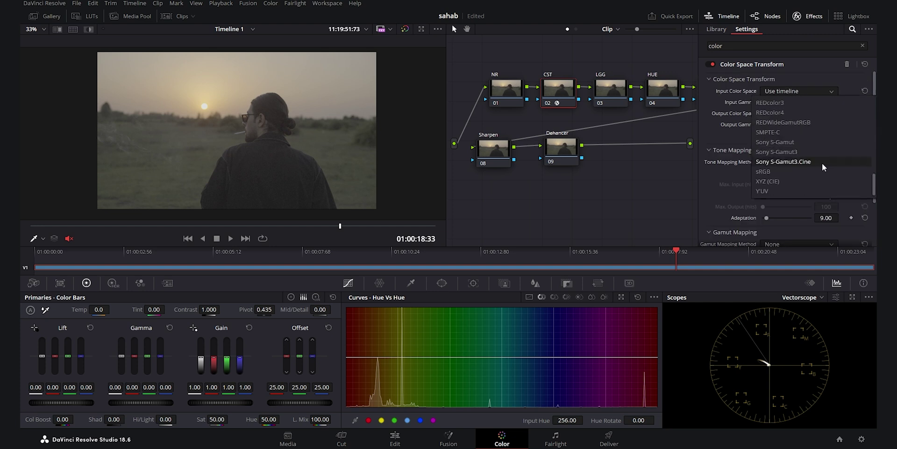
pyautogui.click(801, 150)
pyautogui.click(794, 102)
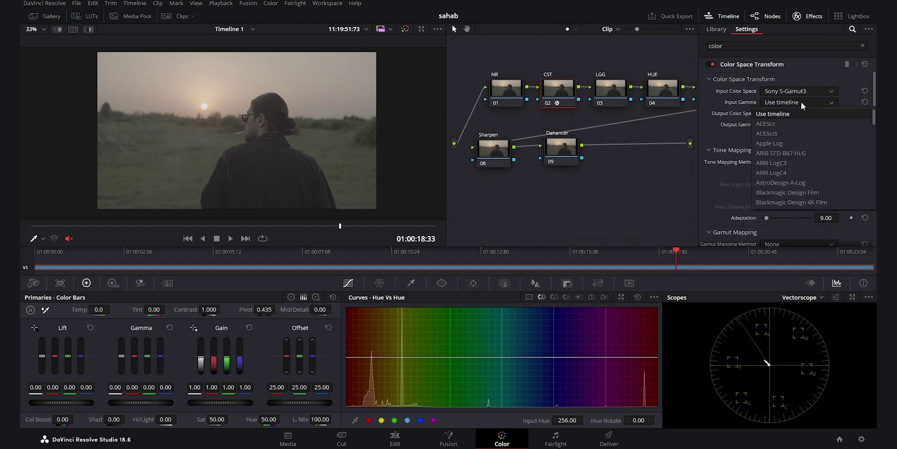
pyautogui.scroll(-10, 828, 145)
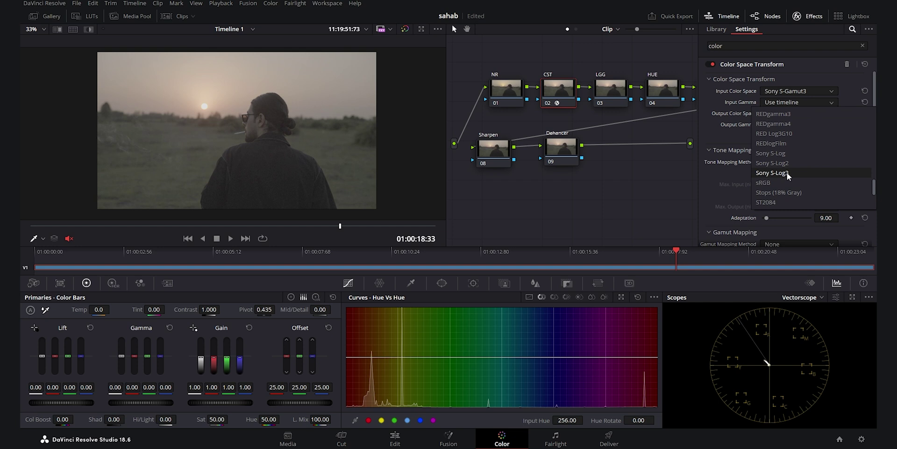
pyautogui.click(785, 174)
# - Set node 02's output color space to DaVinci Wide Gamut and output gamma to DaVinci Intermediate
pyautogui.click(800, 113)
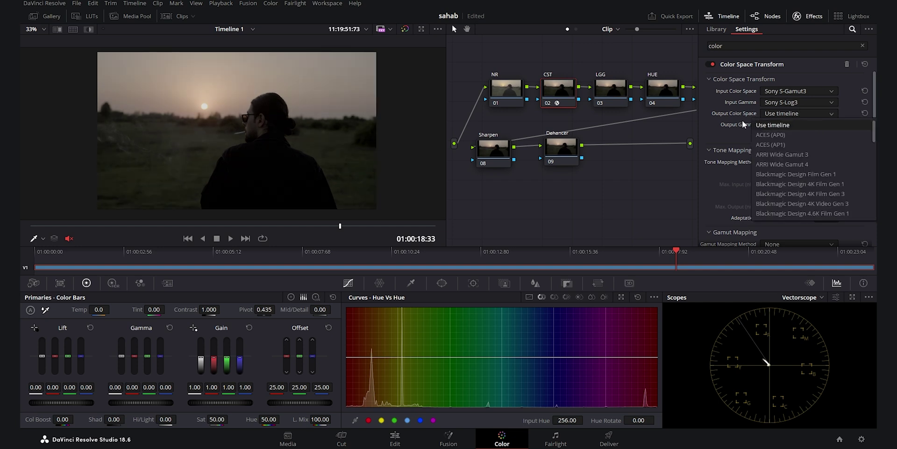
pyautogui.scroll(-5, 806, 165)
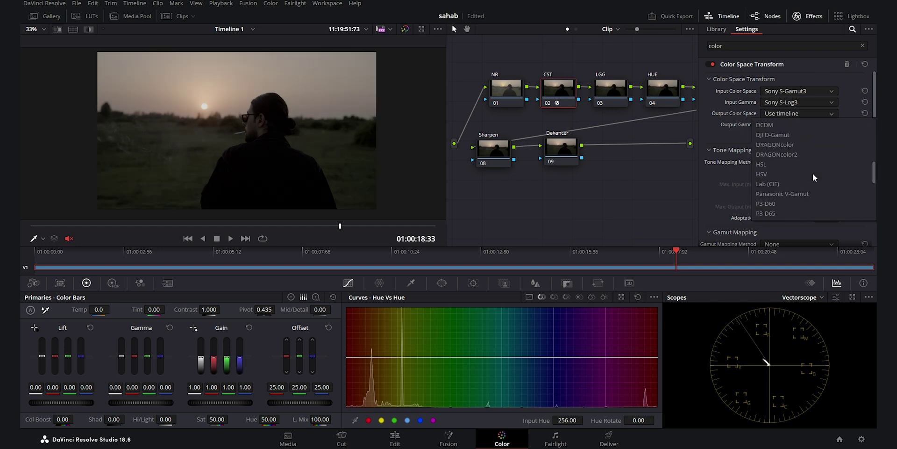
pyautogui.click(790, 144)
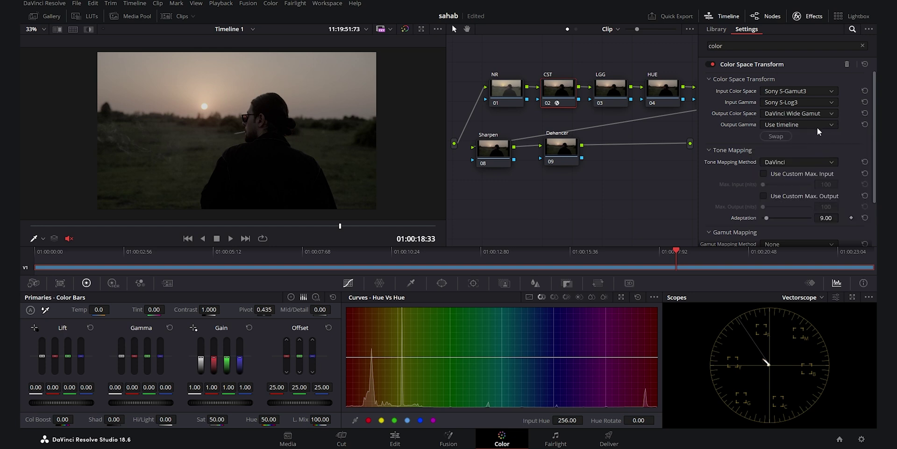
pyautogui.click(826, 124)
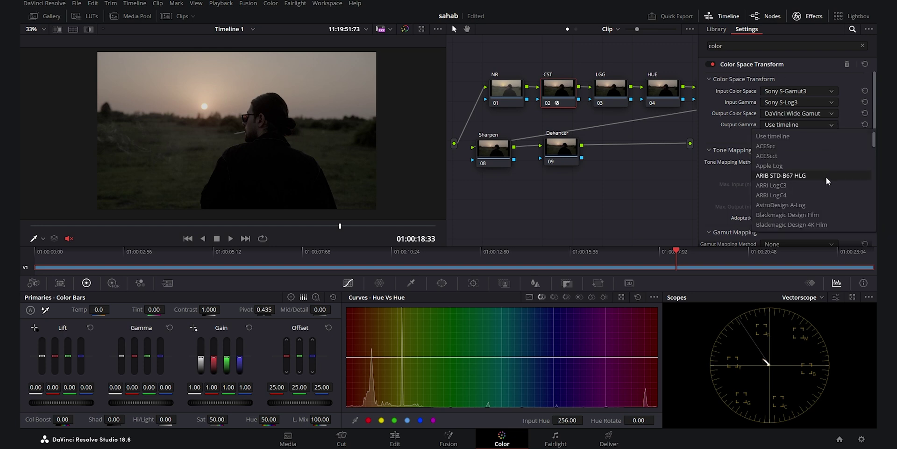
pyautogui.scroll(-5, 821, 182)
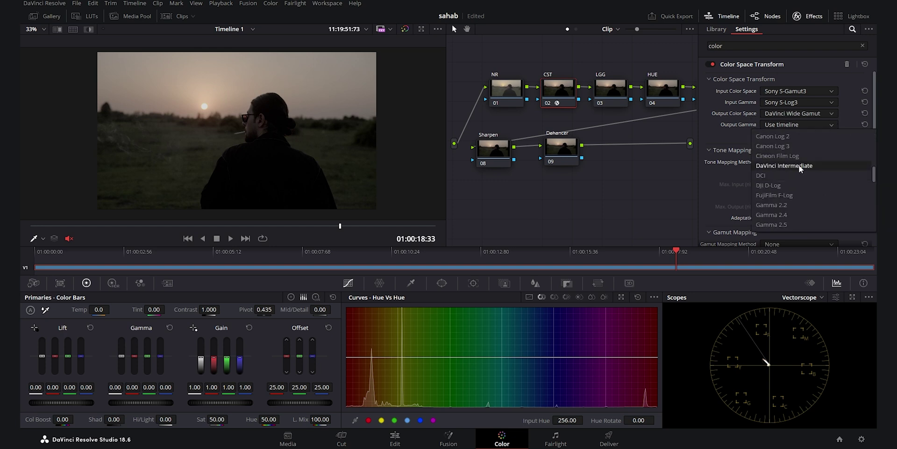
pyautogui.click(799, 166)
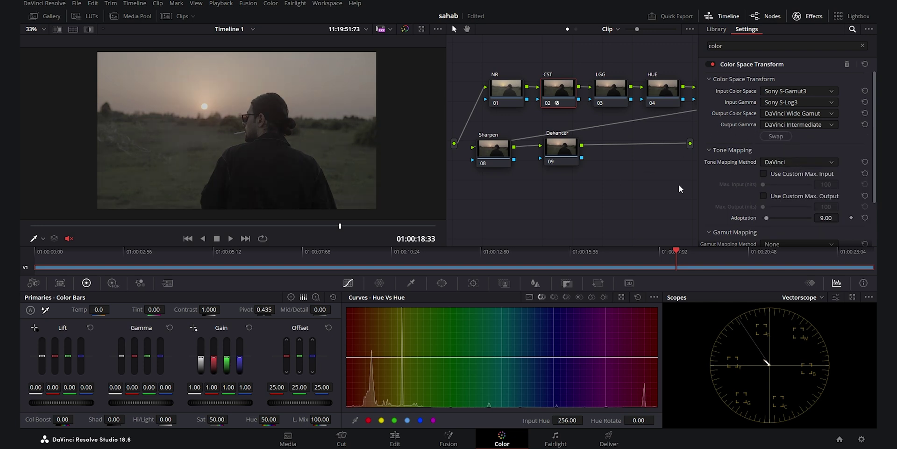
# - Move CST node 07 below the LGG node and show its Color Space Transform settings
pyautogui.click(805, 16)
pyautogui.moveTo(831, 93); pyautogui.dragTo(641, 125)
pyautogui.click(813, 17)
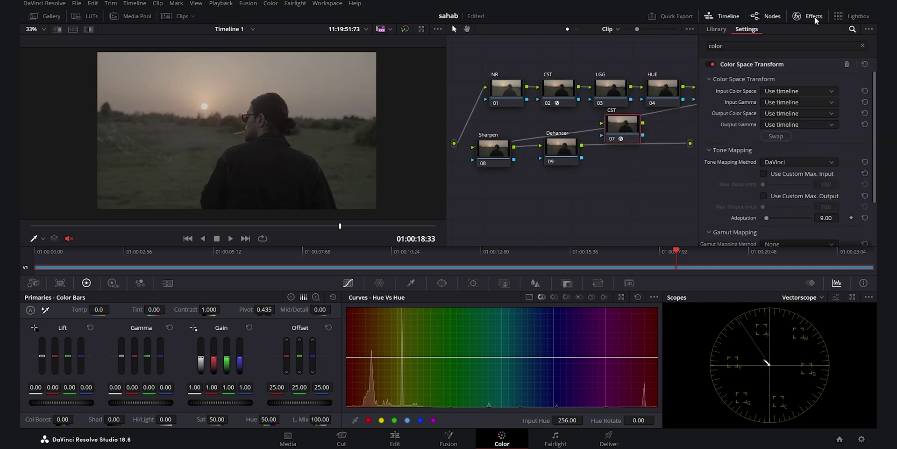
# - Set node 07's input color space to DaVinci Wide Gamut and input gamma to DaVinci Intermediate
pyautogui.click(778, 91)
pyautogui.scroll(-3, 806, 144)
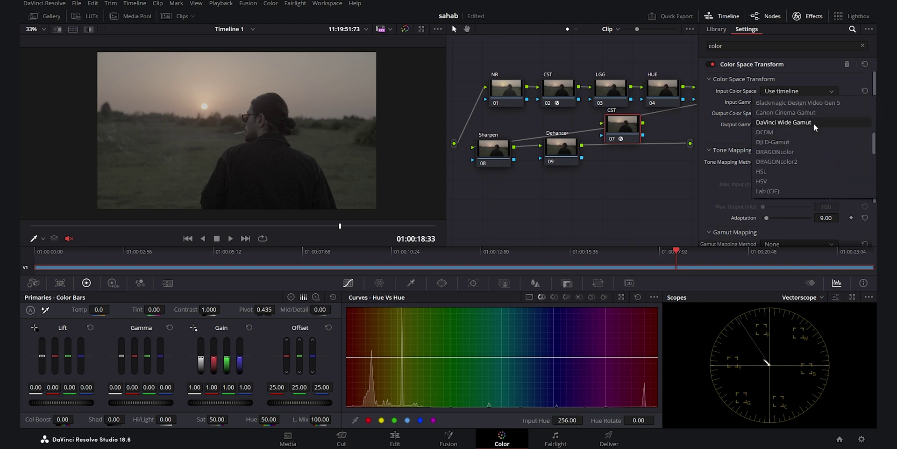
pyautogui.click(806, 122)
pyautogui.click(794, 101)
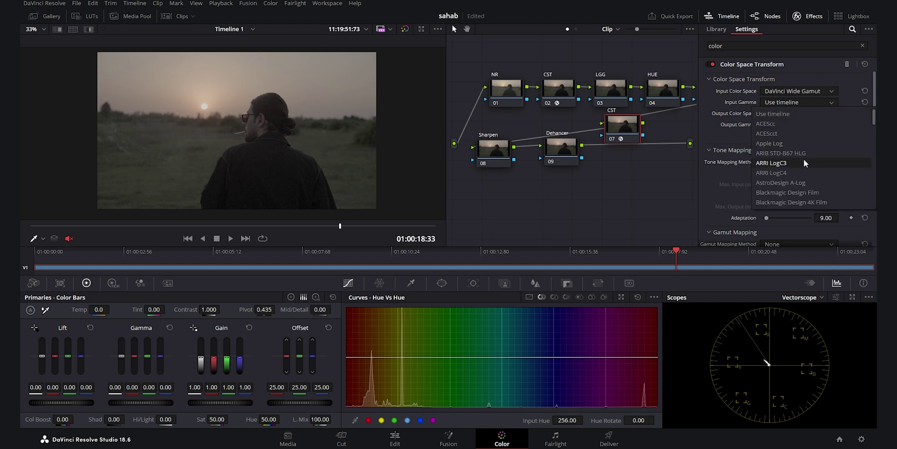
pyautogui.scroll(-3, 804, 161)
pyautogui.press('Escape')
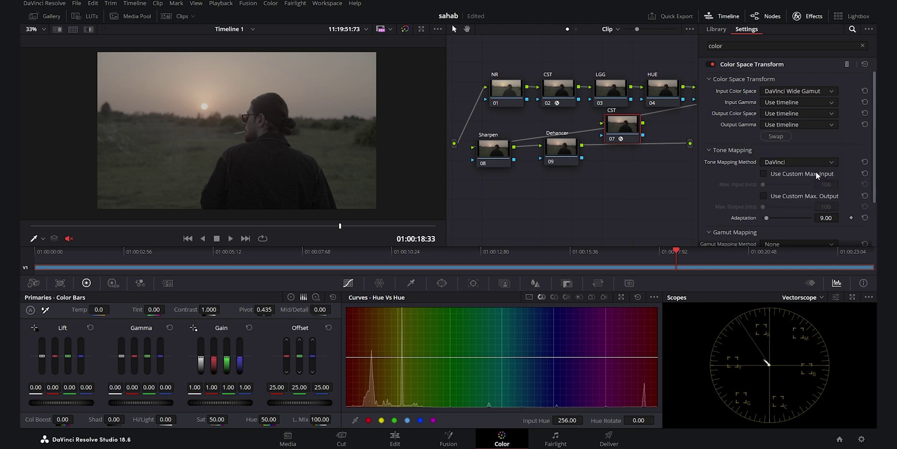
# - Set both the output color space and output gamma of CST node 07 to Rec.709
pyautogui.click(798, 113)
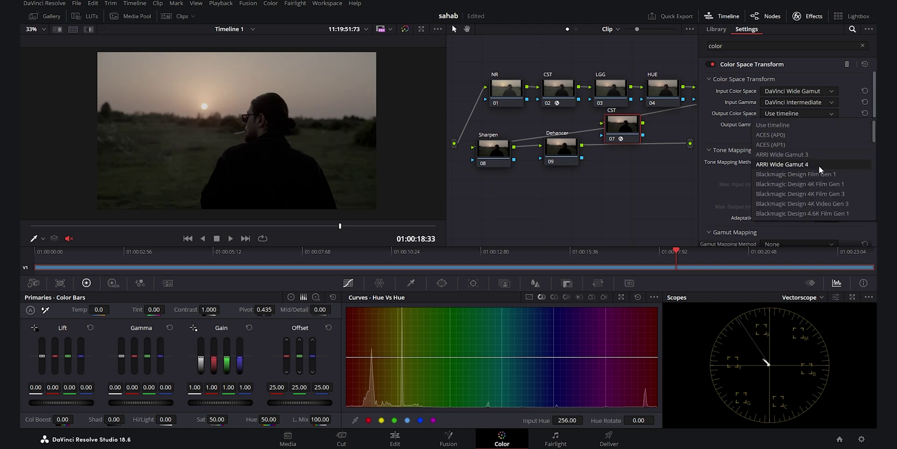
pyautogui.scroll(-7, 808, 161)
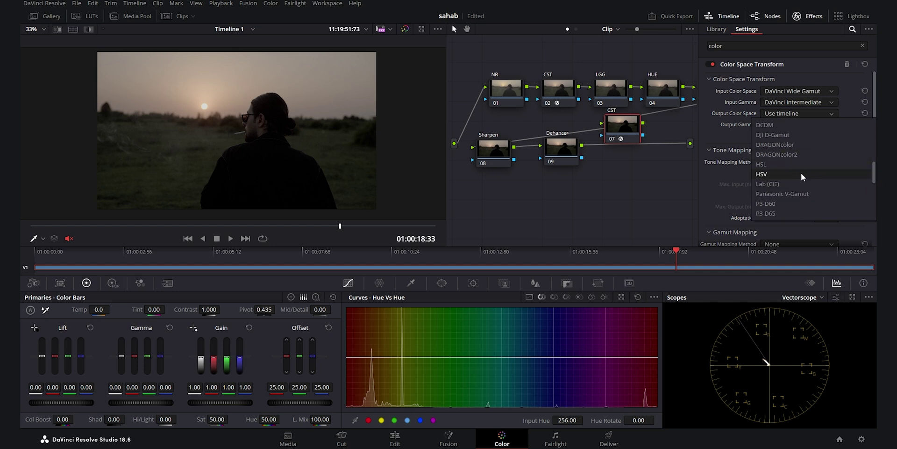
pyautogui.scroll(-5, 801, 173)
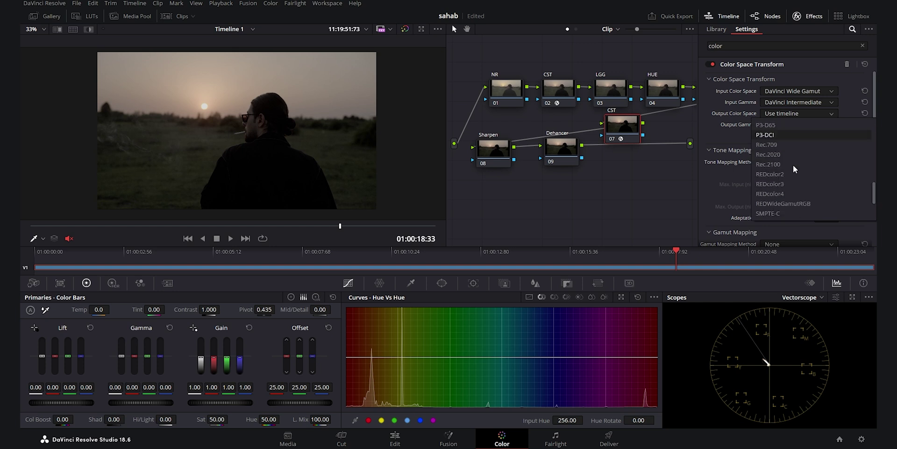
pyautogui.click(773, 143)
pyautogui.click(813, 125)
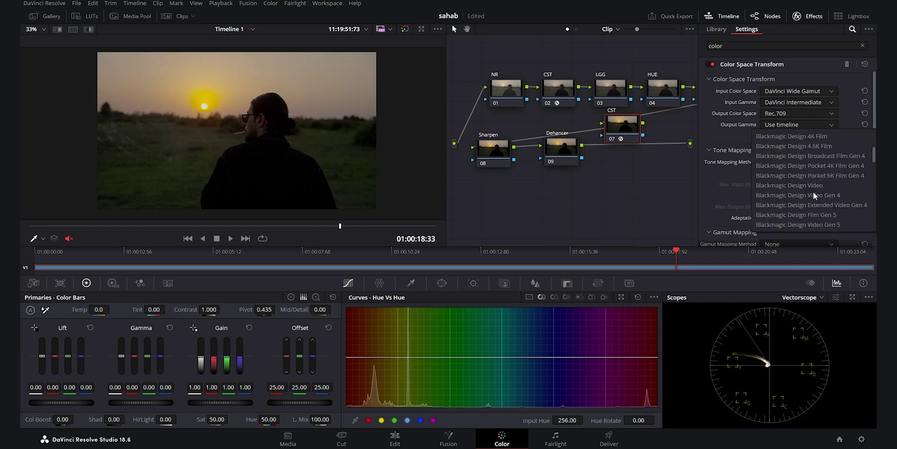
pyautogui.scroll(-4, 813, 192)
pyautogui.scroll(-5, 813, 192)
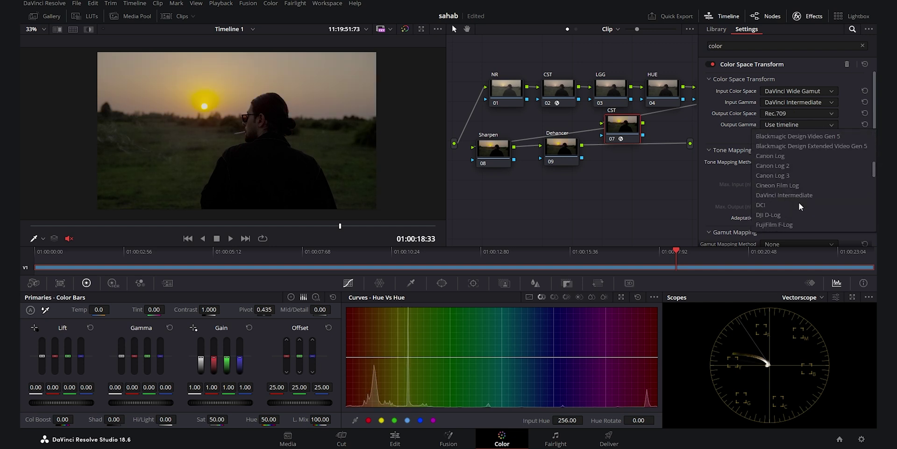
pyautogui.scroll(-5, 799, 203)
pyautogui.click(799, 203)
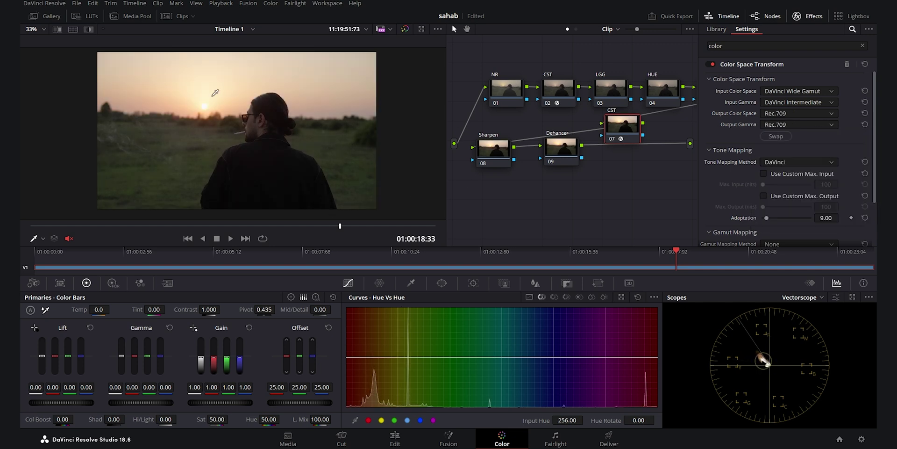
# - Hide the effects settings and move CST node 07 beside the Dehancer node in the lower row
pyautogui.click(808, 17)
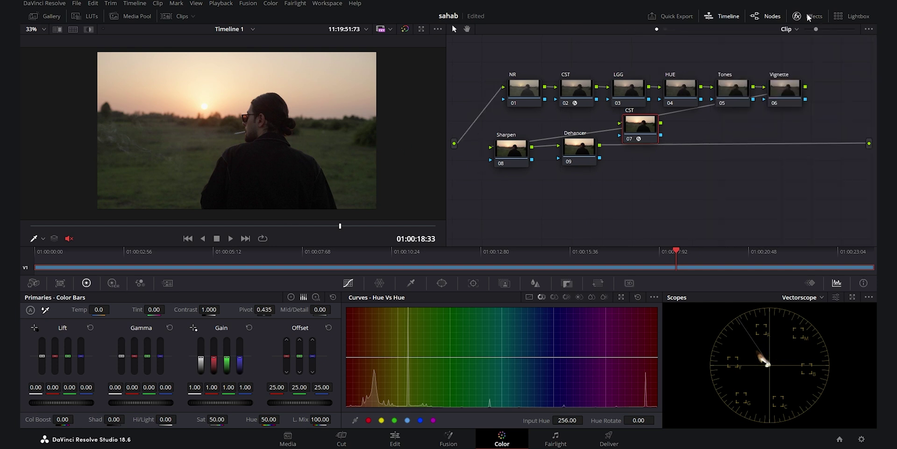
pyautogui.moveTo(649, 132); pyautogui.dragTo(641, 150)
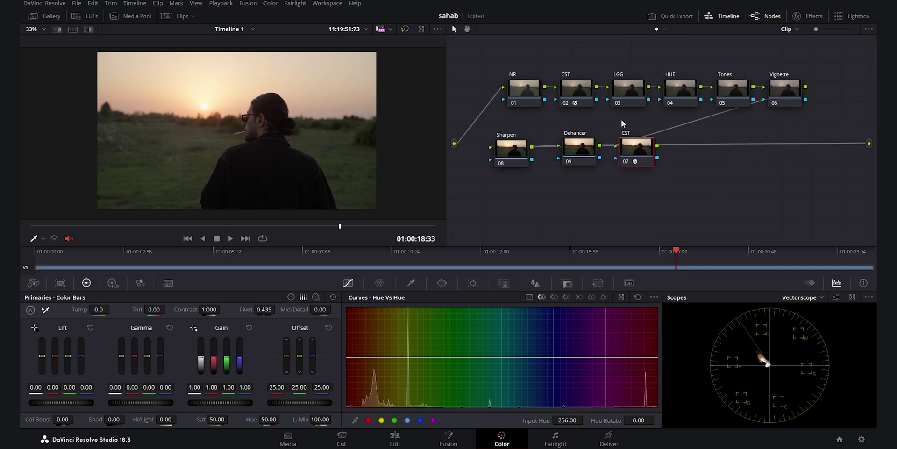
# - Examine the noise on the man's face and jacket in close-up at frame 01:00:18:26
pyautogui.scroll(8, 328, 124)
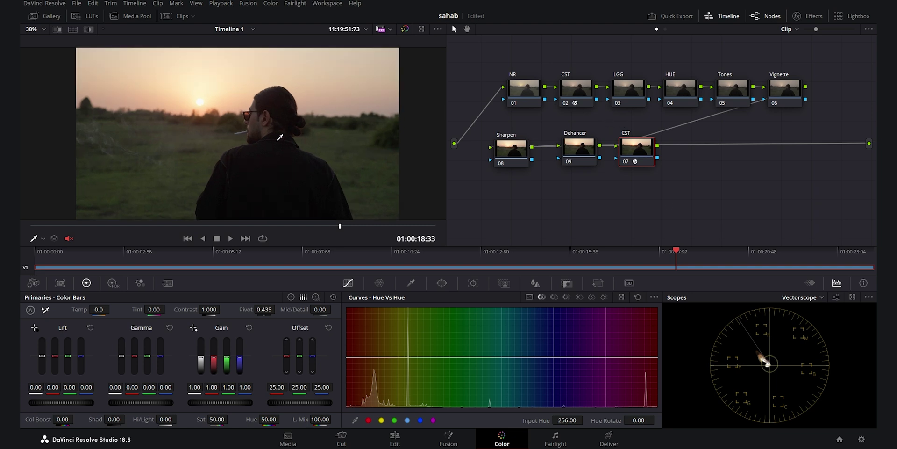
pyautogui.scroll(7, 329, 124)
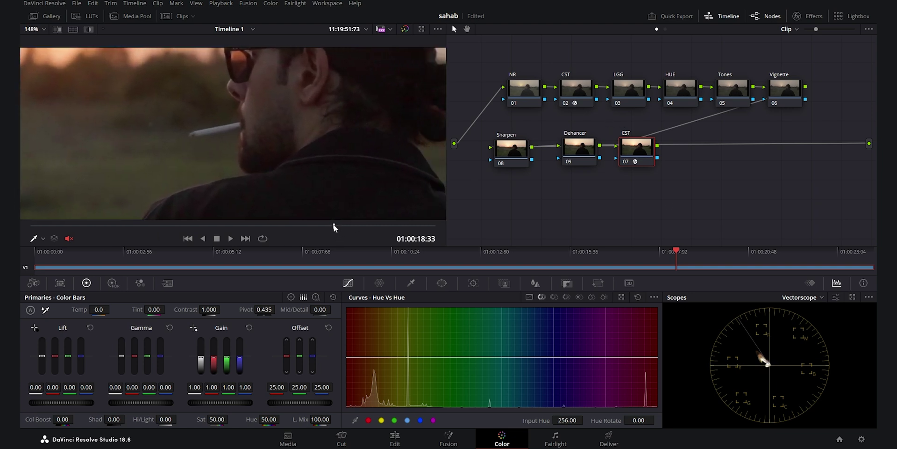
pyautogui.moveTo(333, 225)
pyautogui.mouseDown()
pyautogui.moveTo(322, 225)
pyautogui.moveTo(338, 228)
pyautogui.mouseUp()
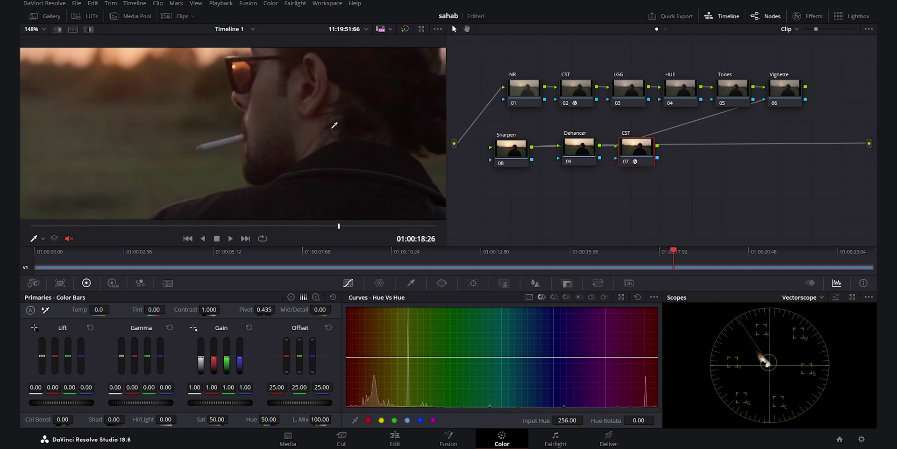
pyautogui.scroll(2, 335, 124)
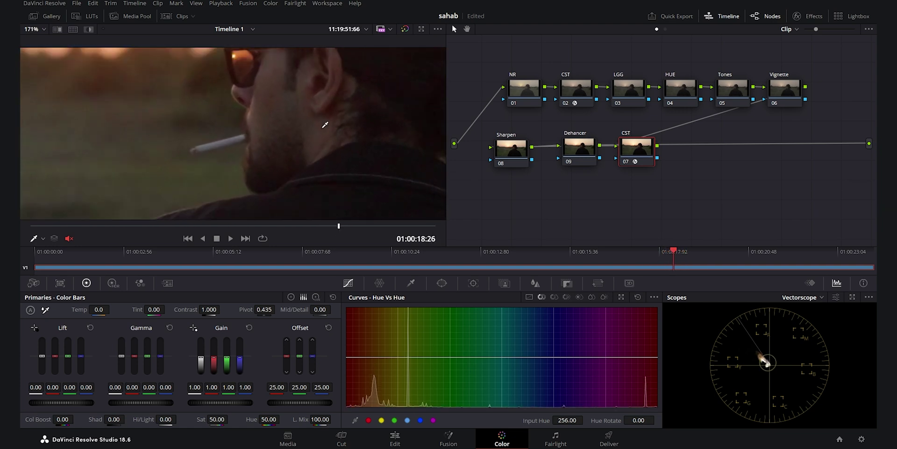
pyautogui.scroll(-5, 324, 124)
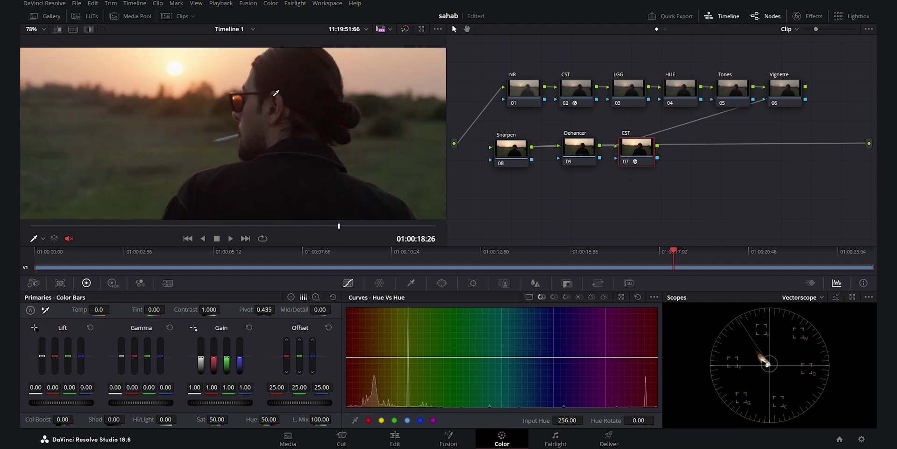
pyautogui.scroll(3, 244, 119)
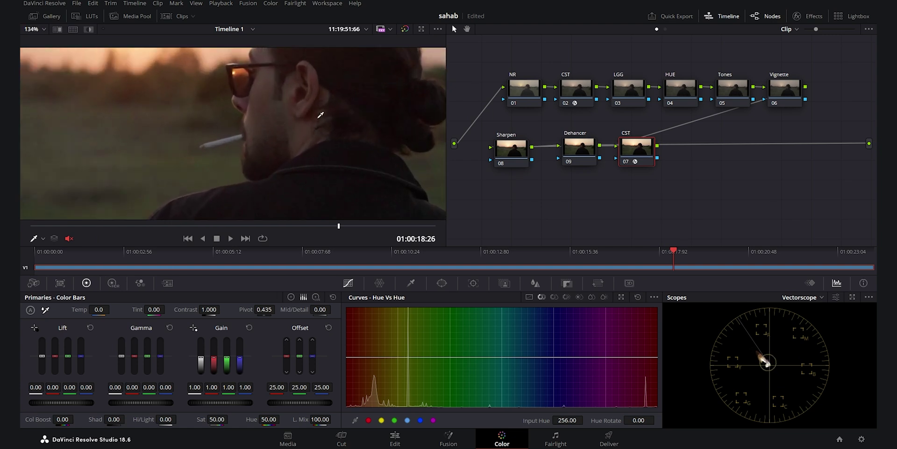
pyautogui.scroll(-2, 322, 140)
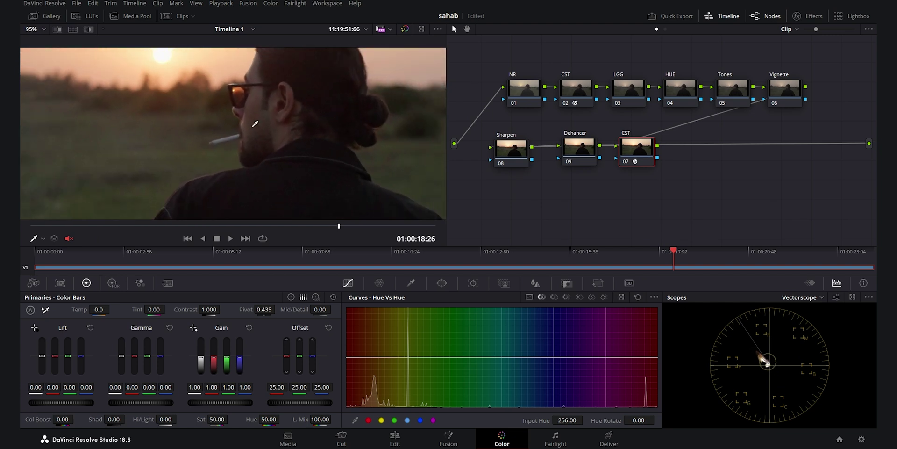
pyautogui.scroll(4, 294, 140)
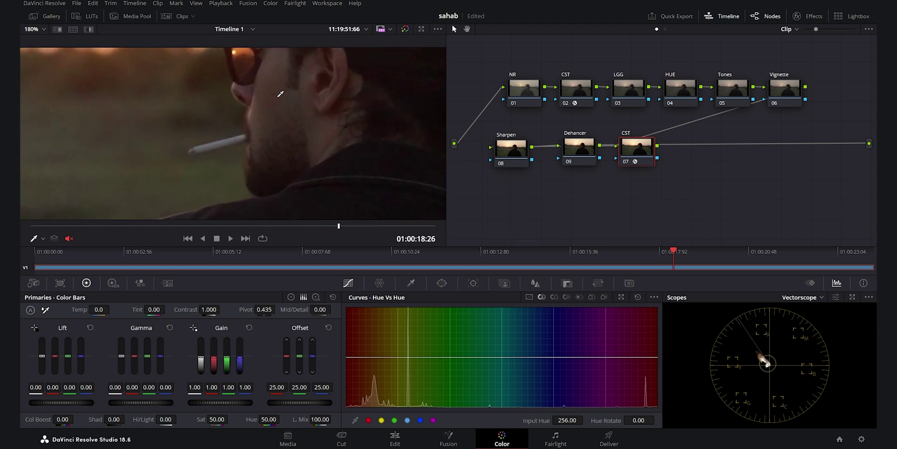
# - Denoise the NR node with 3 temporal frames, temporal luma and chroma thresholds of 6.0, and a spatial chroma threshold of 5.8
pyautogui.click(526, 95)
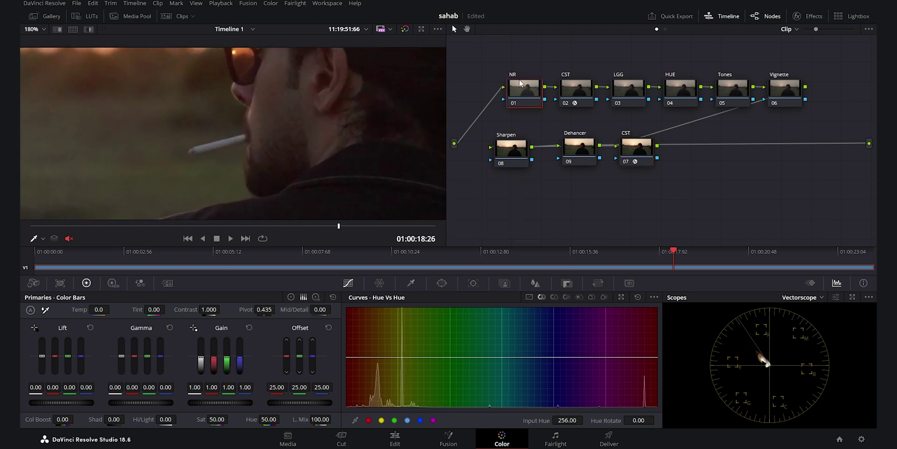
pyautogui.click(166, 283)
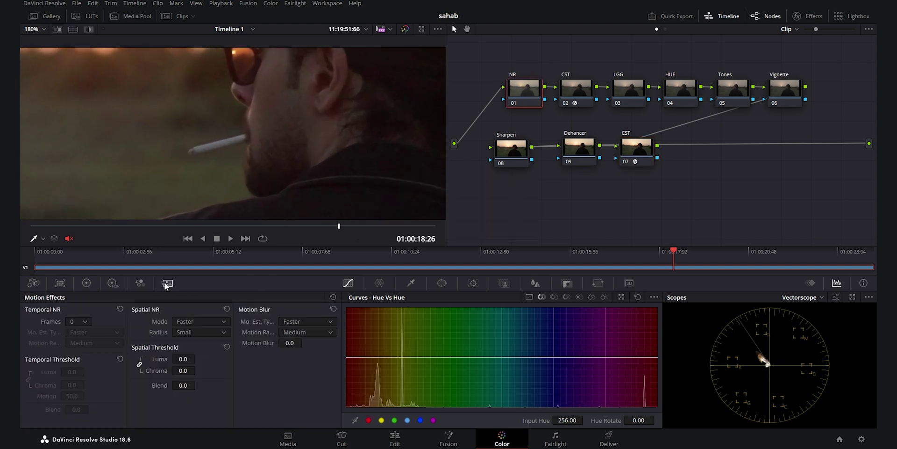
pyautogui.click(89, 322)
pyautogui.click(80, 363)
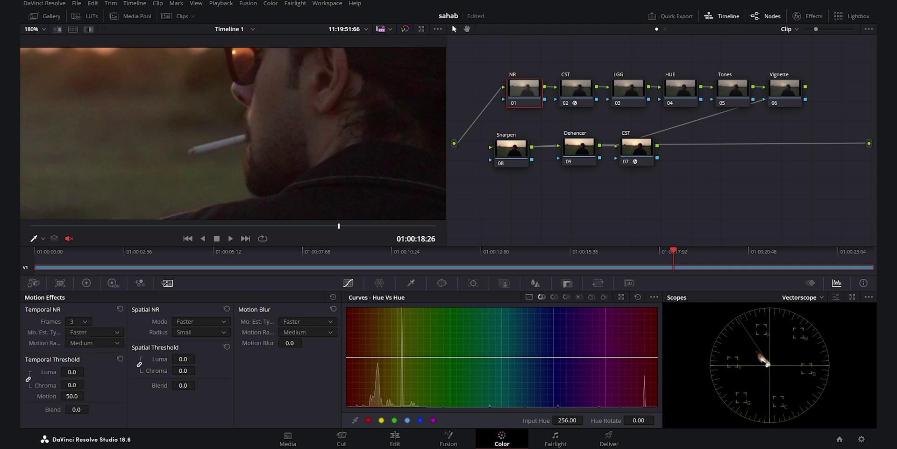
pyautogui.moveTo(71, 385); pyautogui.dragTo(86, 385)
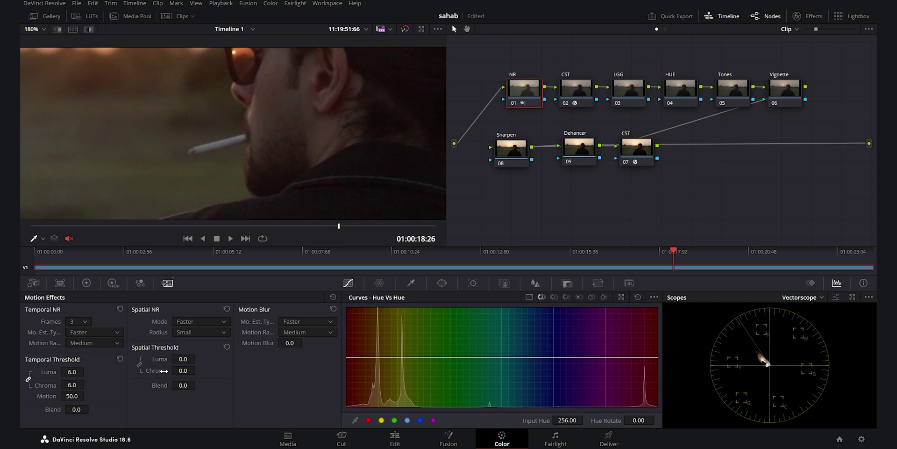
pyautogui.moveTo(198, 369); pyautogui.dragTo(198, 370)
# - Compare the close-up of the man's face with and without the noise reduction, including in full-screen view
pyautogui.scroll(3, 345, 114)
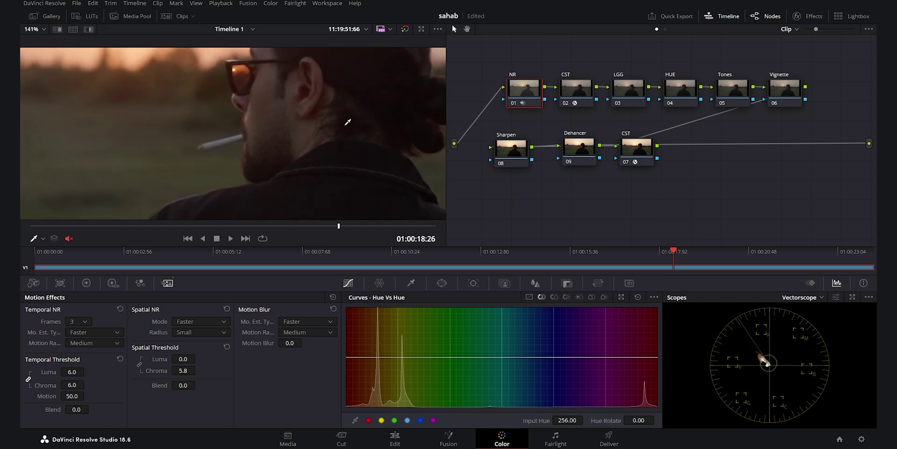
pyautogui.hotkey('ctrl', 'd')
pyautogui.hotkey('ctrl', 'd')
pyautogui.hotkey('ctrl', 'd')
pyautogui.hotkey('ctrl', 'd')
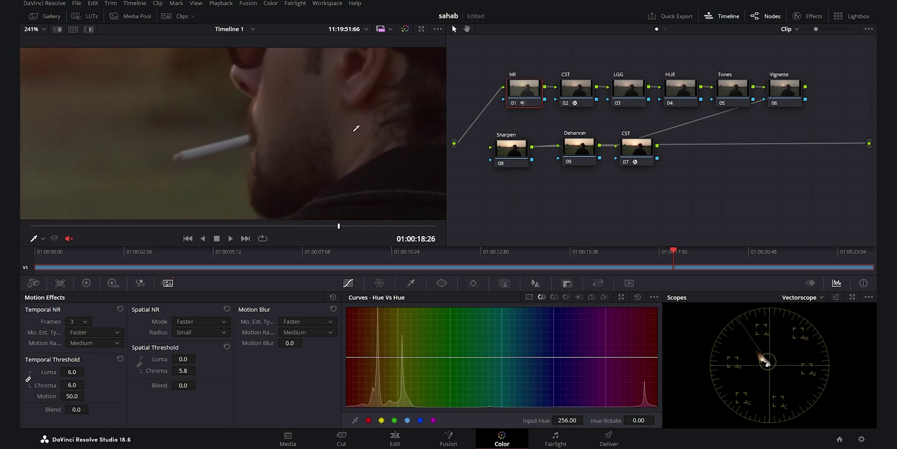
pyautogui.hotkey('ctrl', 'f')
pyautogui.hotkey('ctrl', 'f')
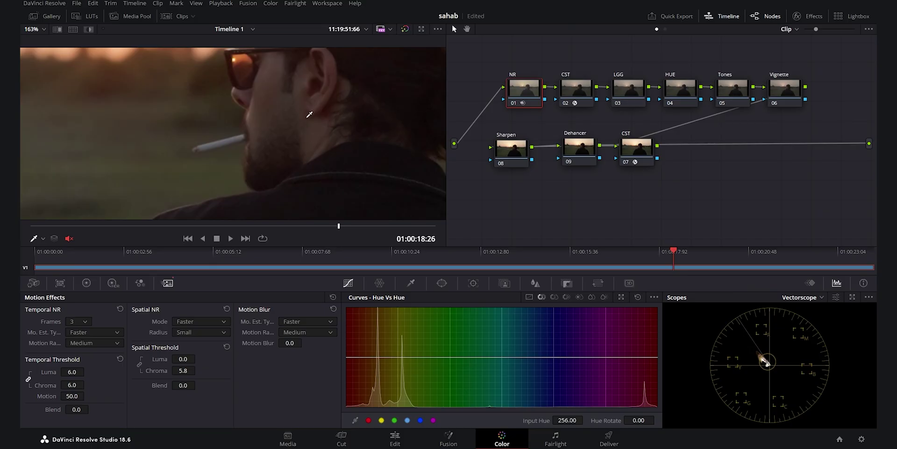
pyautogui.scroll(-5, 318, 124)
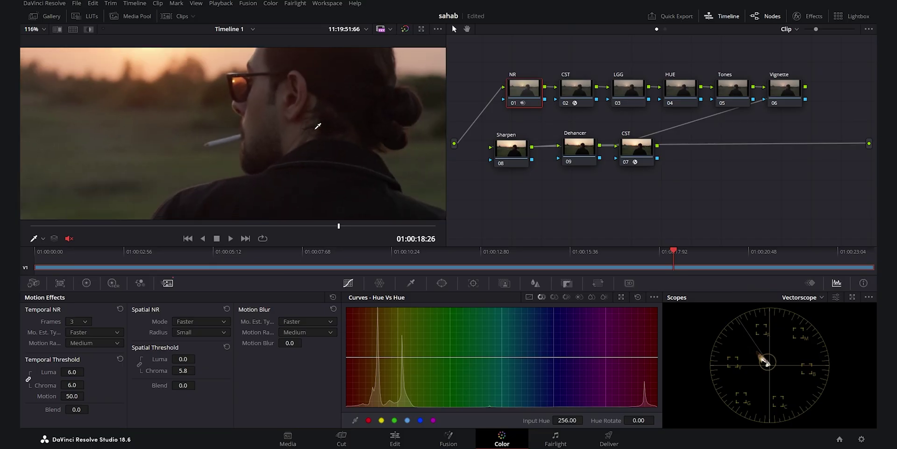
pyautogui.scroll(-2, 318, 126)
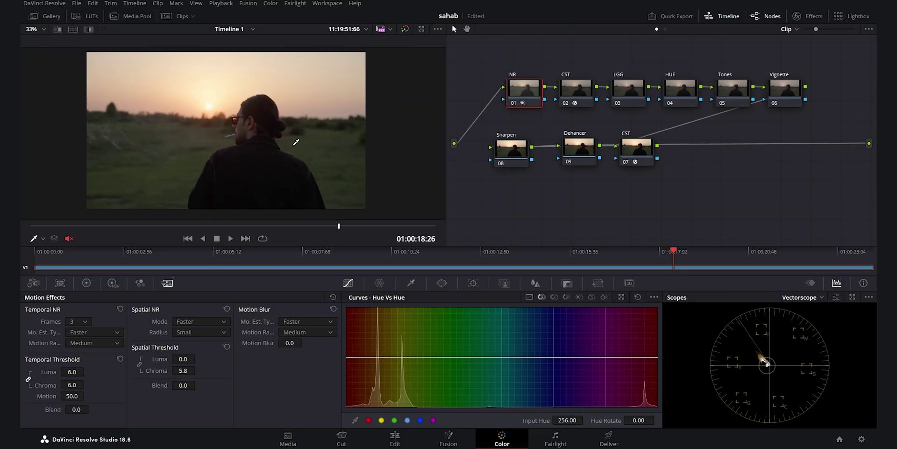
# - On the LGG node, slightly raise the HDR global saturation, warm the temperature and nudge the tint up
pyautogui.click(624, 92)
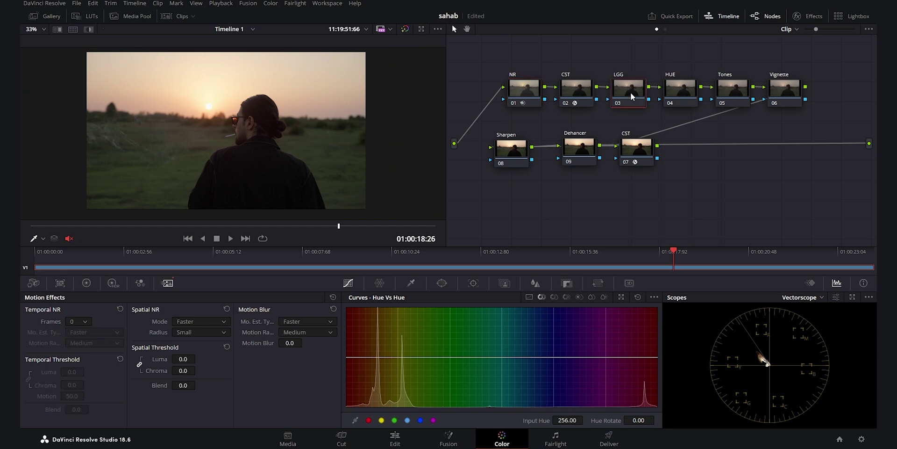
pyautogui.click(112, 283)
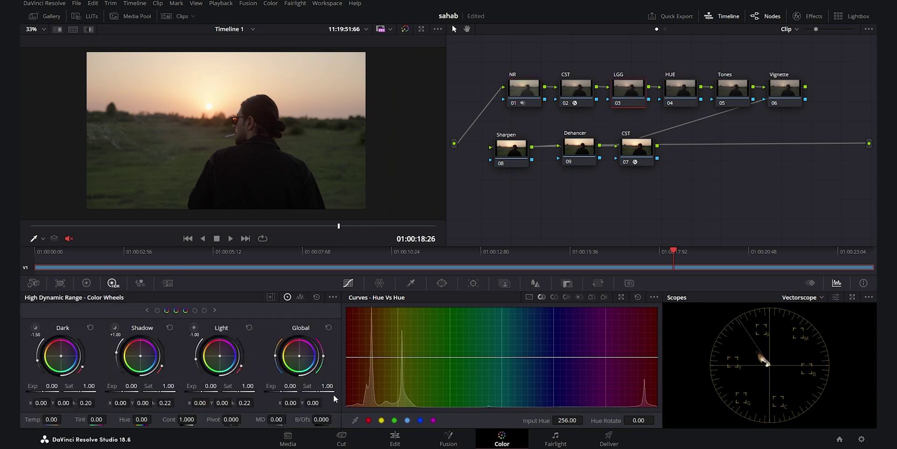
pyautogui.moveTo(325, 385); pyautogui.dragTo(329, 386)
pyautogui.moveTo(28, 420); pyautogui.dragTo(64, 418)
pyautogui.moveTo(78, 419); pyautogui.dragTo(80, 419)
# - Lower the LGG node's lift to -0.01 and its highlights to -40.00 in the primaries color wheels
pyautogui.click(86, 283)
pyautogui.click(291, 296)
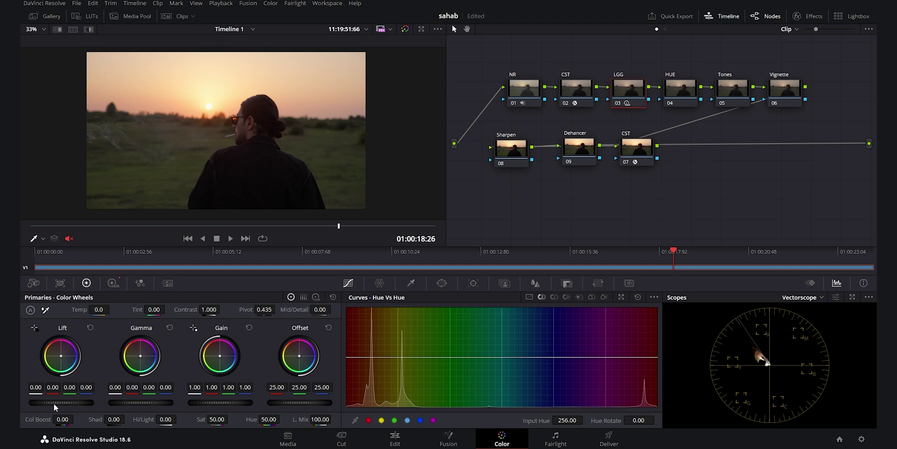
pyautogui.scroll(-1, 54, 402)
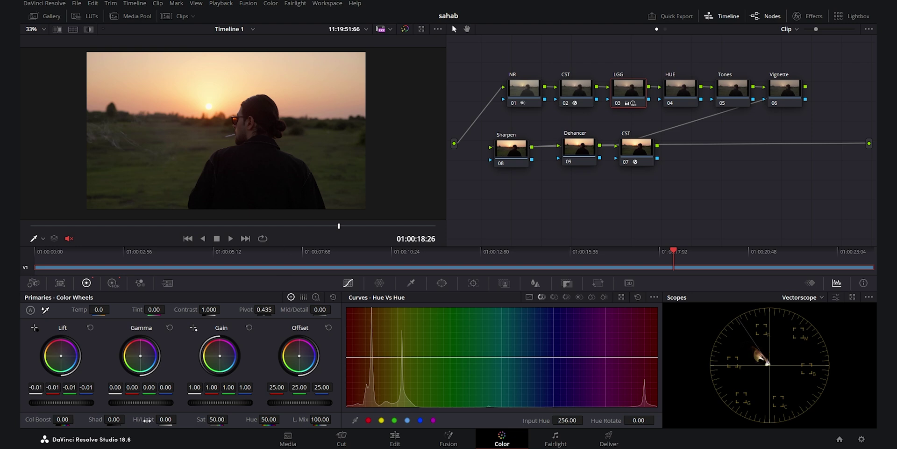
pyautogui.moveTo(143, 419); pyautogui.dragTo(120, 419)
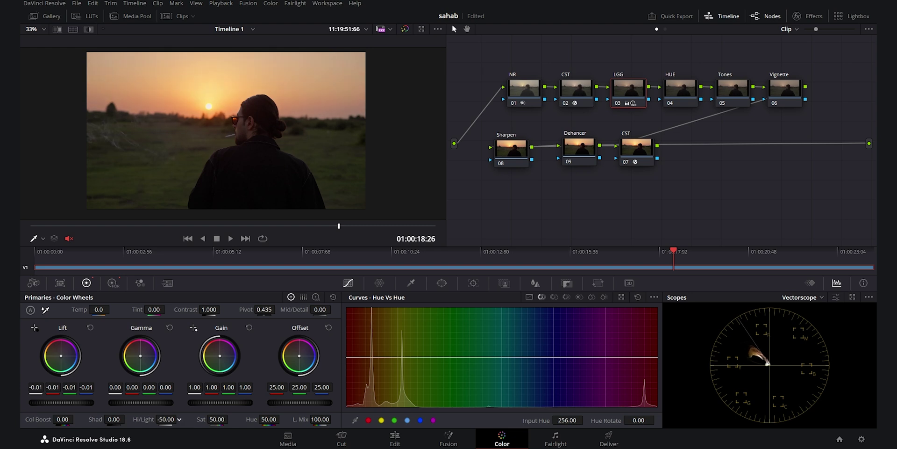
pyautogui.moveTo(179, 418); pyautogui.dragTo(179, 419)
# - Slightly lower the LGG node's shadow level with the primaries log wheels
pyautogui.click(315, 297)
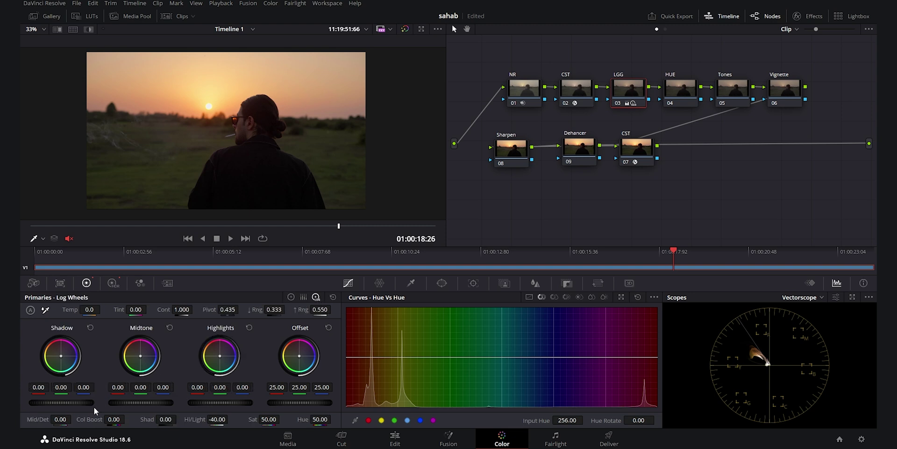
pyautogui.moveTo(75, 400); pyautogui.dragTo(69, 402)
pyautogui.moveTo(69, 403); pyautogui.dragTo(69, 402)
# - On the HUE node at 01:00:17:03, sample the grass for Hue Vs Hue, widen the range into green and set its hue rotation to 20.00
pyautogui.click(680, 92)
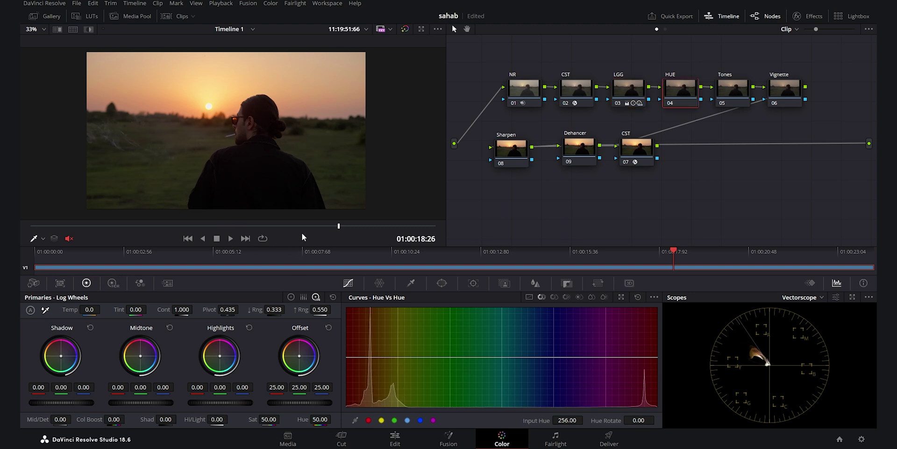
pyautogui.click(260, 226)
pyautogui.moveTo(262, 235); pyautogui.dragTo(317, 237)
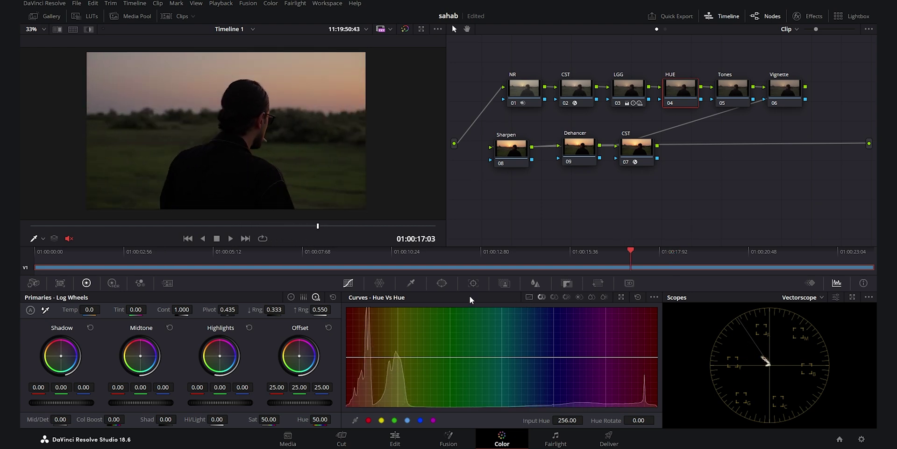
pyautogui.click(322, 169)
pyautogui.moveTo(414, 357); pyautogui.dragTo(456, 358)
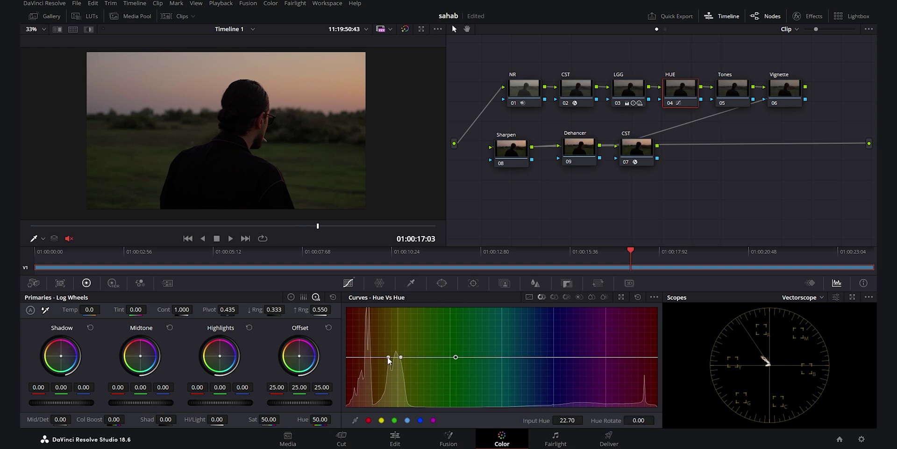
pyautogui.moveTo(388, 357)
pyautogui.mouseDown()
pyautogui.moveTo(375, 357)
pyautogui.moveTo(399, 352)
pyautogui.mouseUp()
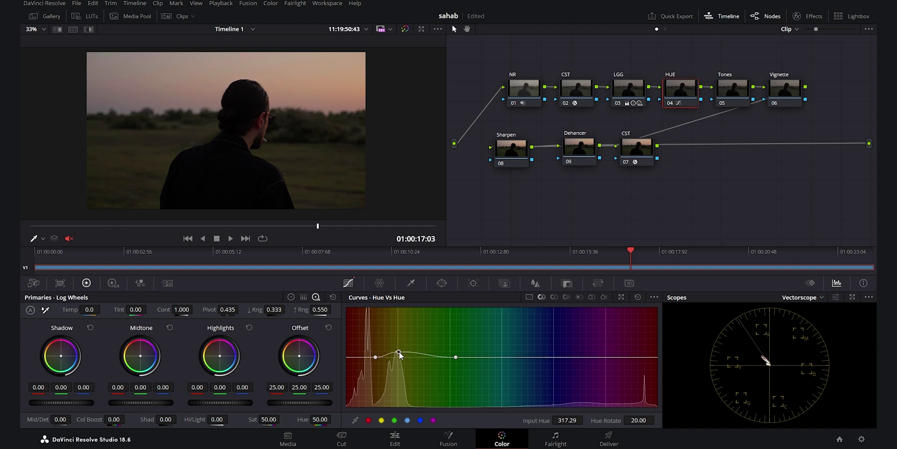
# - Compare the image with and without the HUE node's adjustment by repeatedly bypassing and re-enabling the node
pyautogui.hotkey('ctrl', 'd')
pyautogui.hotkey('ctrl', 'd')
pyautogui.hotkey('ctrl', 'd')
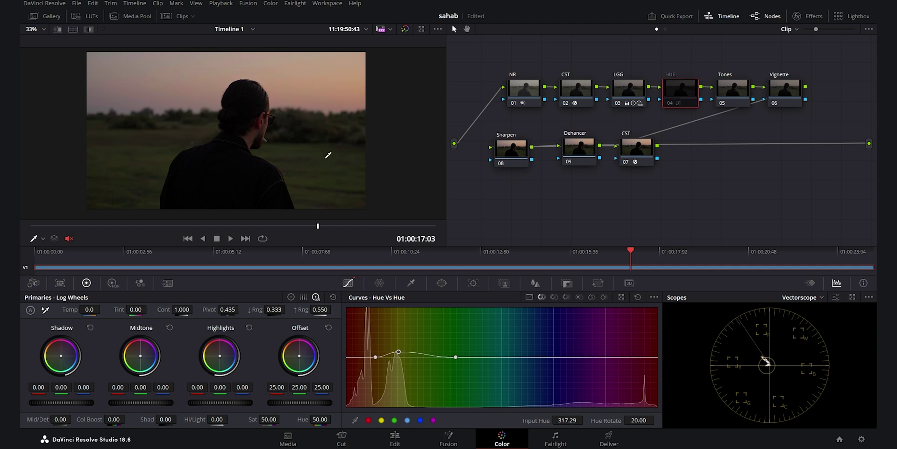
pyautogui.hotkey('ctrl', 'd')
pyautogui.hotkey('ctrl', 'd')
pyautogui.hotkey('ctrl', 'd')
pyautogui.hotkey('ctrl', 'd')
pyautogui.hotkey('ctrl', 'd')
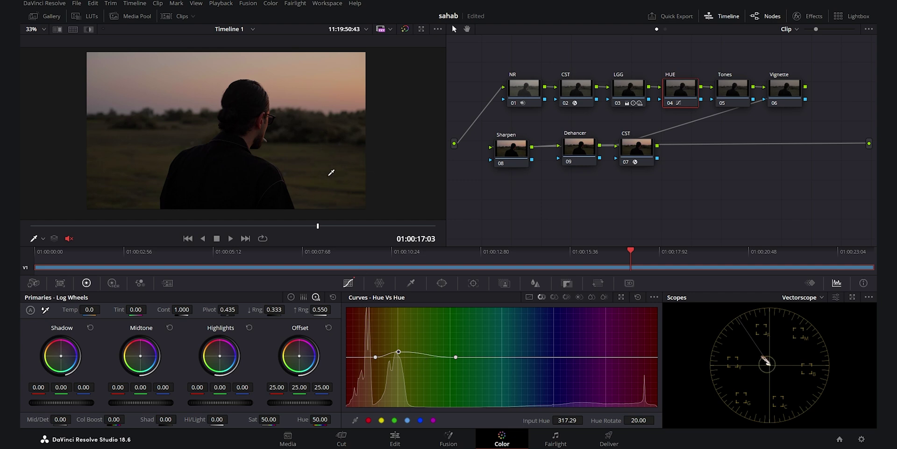
# - Add another Hue Vs Hue point at input hue 349.73 with hue rotate 18.40, check the clip at 01:00:18:98 and save the project
pyautogui.click(428, 354)
pyautogui.moveTo(428, 354); pyautogui.dragTo(427, 352)
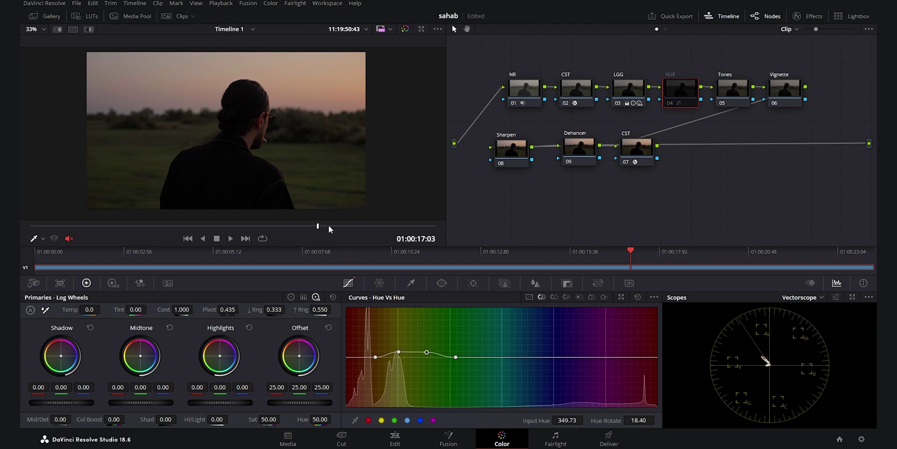
pyautogui.moveTo(335, 226); pyautogui.dragTo(351, 228)
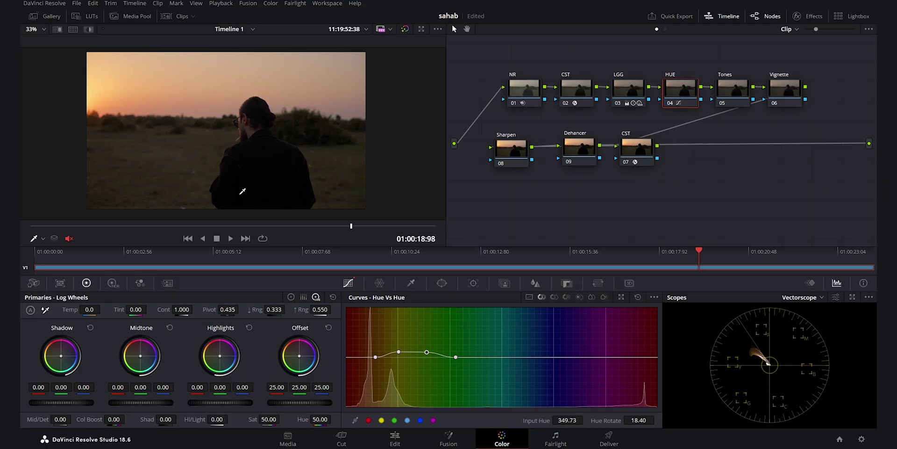
pyautogui.hotkey('ctrl', 's')
# - On the Tones node at 01:00:18:42, set gain to 1.03 red, 0.96 green and 0.92 blue, and gamma green and blue to -0.01
pyautogui.click(729, 98)
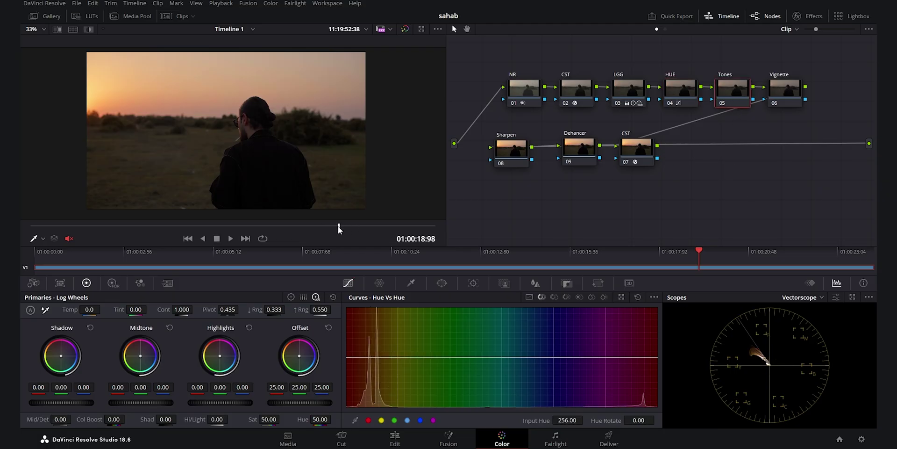
pyautogui.click(334, 226)
pyautogui.click(304, 297)
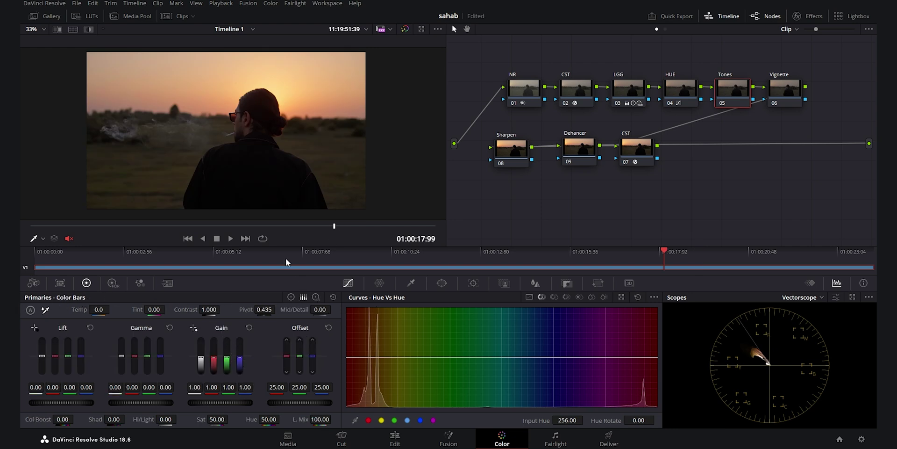
pyautogui.click(342, 226)
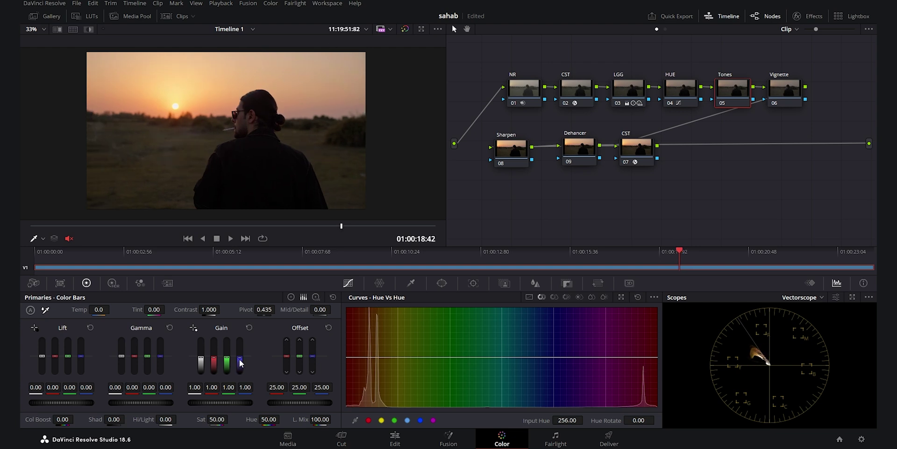
pyautogui.moveTo(241, 363); pyautogui.dragTo(240, 363)
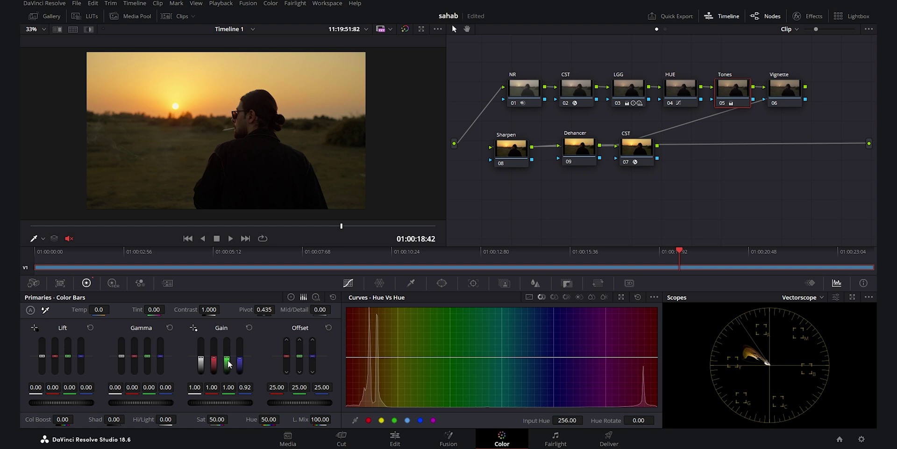
pyautogui.moveTo(229, 364); pyautogui.dragTo(228, 365)
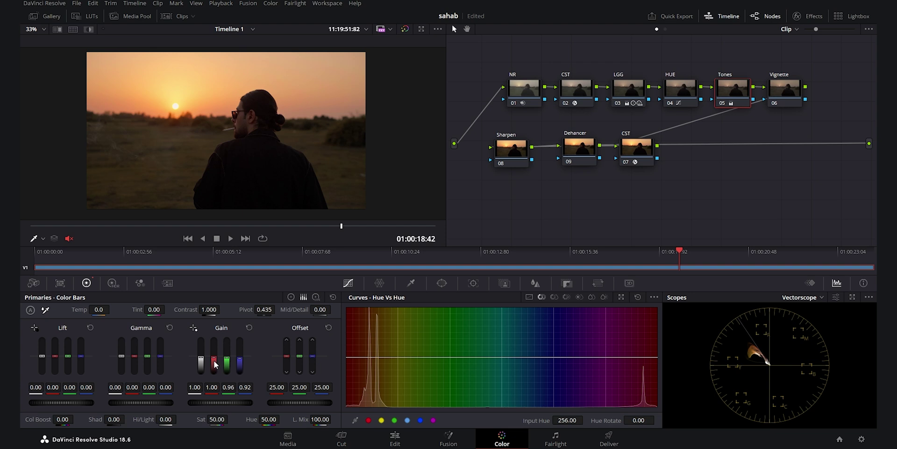
pyautogui.moveTo(215, 364); pyautogui.dragTo(215, 361)
pyautogui.moveTo(159, 358); pyautogui.dragTo(159, 359)
pyautogui.moveTo(147, 356); pyautogui.dragTo(148, 356)
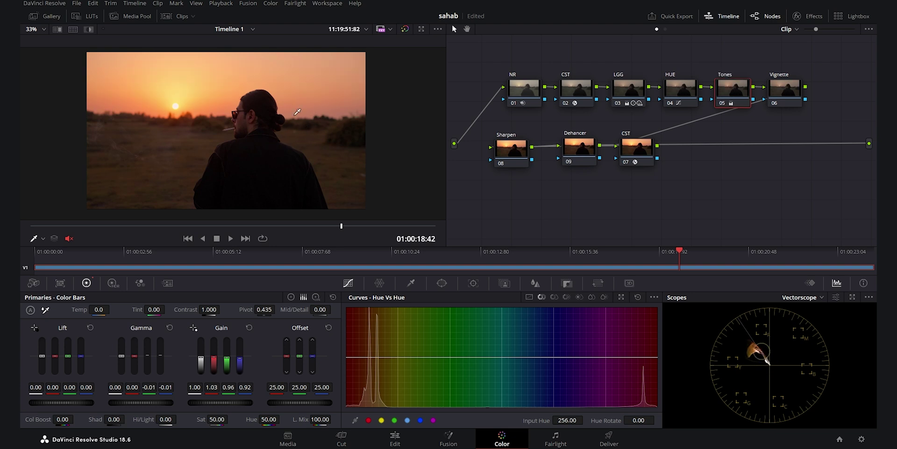
# - On the Vignette node, add a circle window stretched to nearly fill the frame, set softness to 11.91, invert it and preview the mask highlight
pyautogui.hotkey('ctrl', "'")
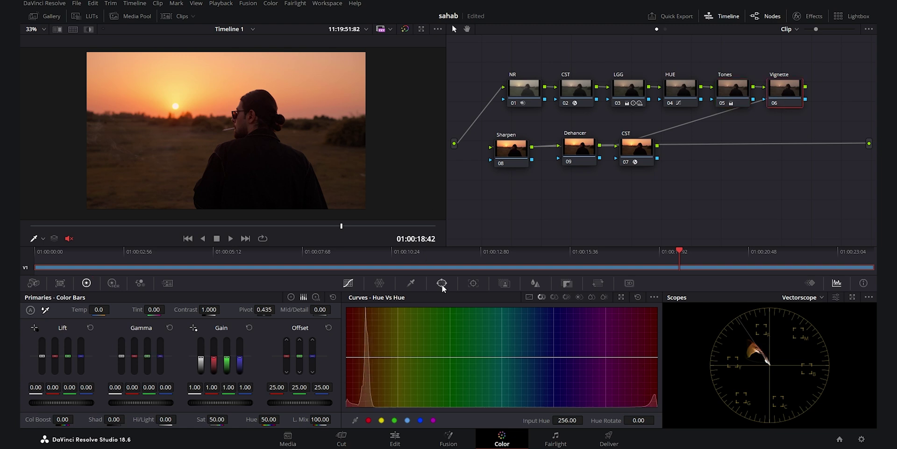
pyautogui.click(442, 286)
pyautogui.click(362, 359)
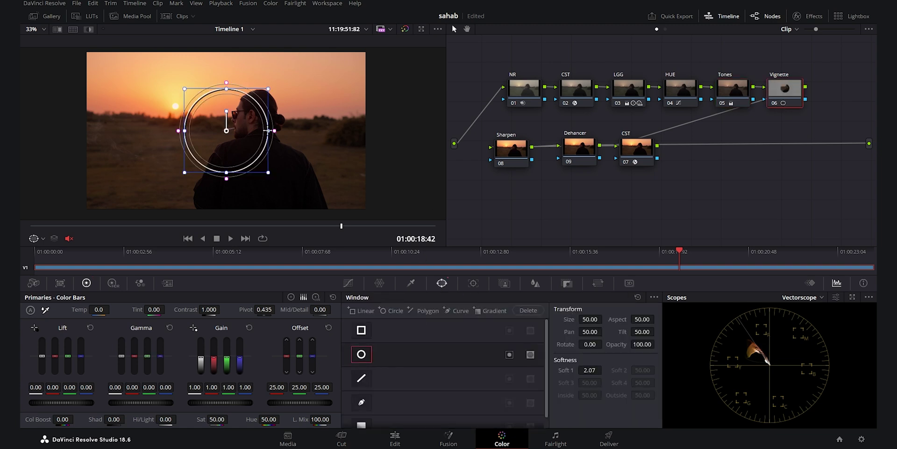
pyautogui.moveTo(267, 131); pyautogui.dragTo(368, 130)
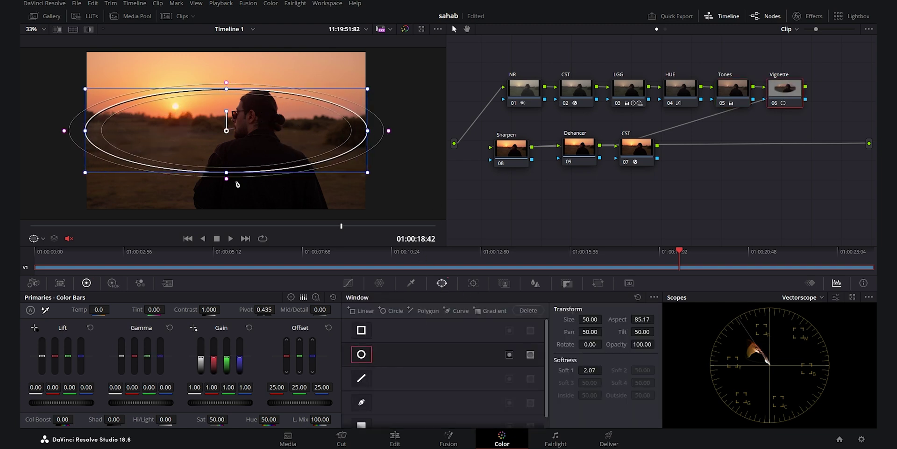
pyautogui.moveTo(236, 183); pyautogui.dragTo(231, 205)
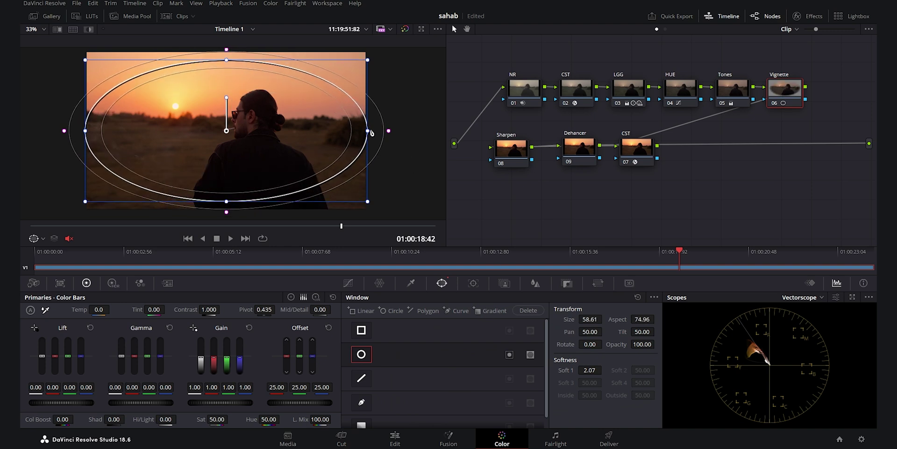
pyautogui.moveTo(370, 132); pyautogui.dragTo(367, 131)
pyautogui.moveTo(558, 369); pyautogui.dragTo(467, 355)
pyautogui.click(509, 354)
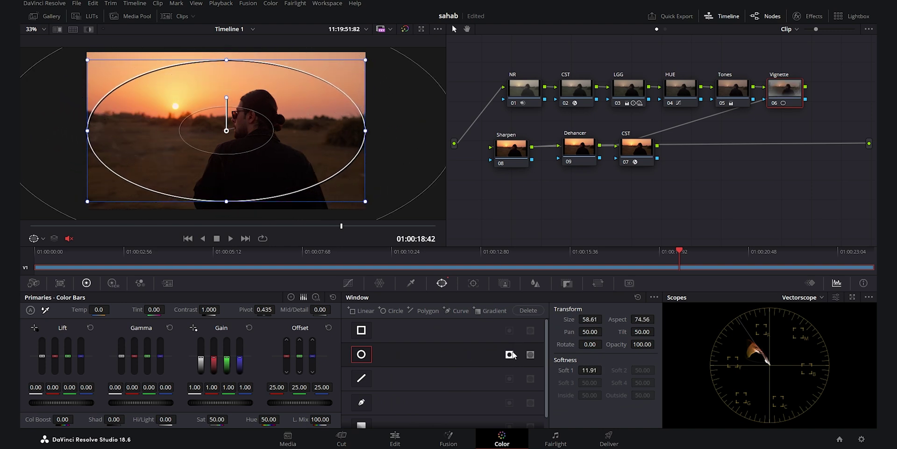
pyautogui.click(88, 29)
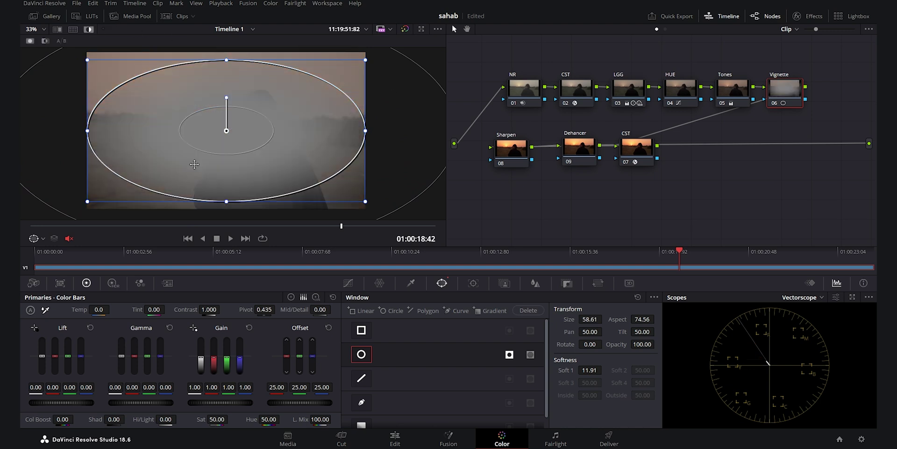
# - Turn off the mask highlight and darken the Vignette node's edges by lowering the midpoint of the custom curve
pyautogui.click(348, 284)
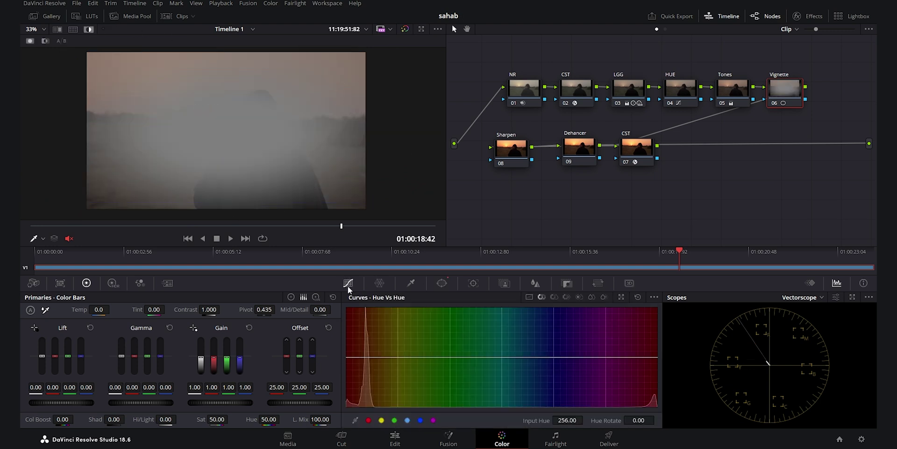
pyautogui.hotkey('shift', 'h')
pyautogui.click(529, 297)
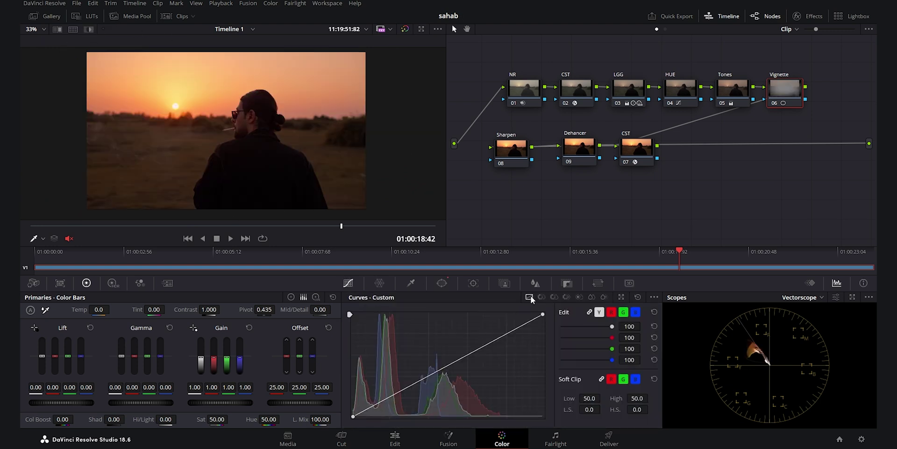
pyautogui.moveTo(447, 371); pyautogui.dragTo(453, 377)
# - Compare the image with and without the Vignette node, and scrub through the clip to examine the darkened edges
pyautogui.hotkey('ctrl', 'd')
pyautogui.hotkey('ctrl', 'd')
pyautogui.hotkey('ctrl', 'd')
pyautogui.hotkey('ctrl', 'd')
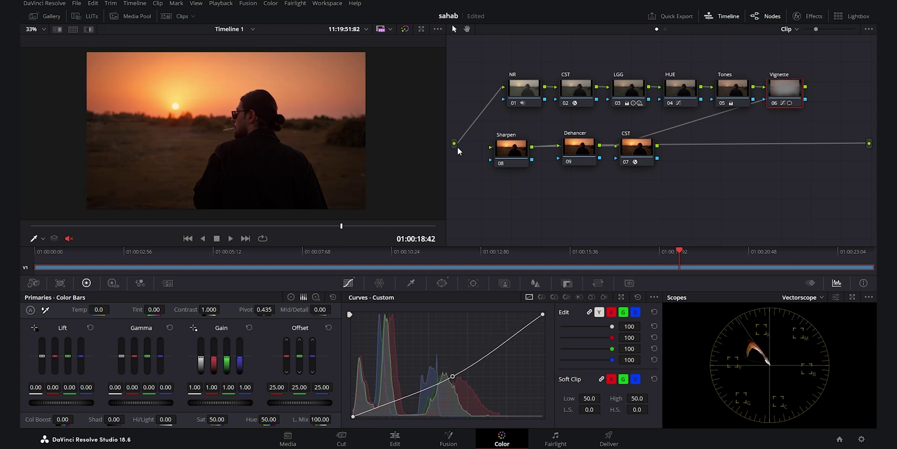
pyautogui.hotkey('ctrl', 'd')
pyautogui.hotkey('ctrl', 'd')
pyautogui.hotkey('ctrl', 'd')
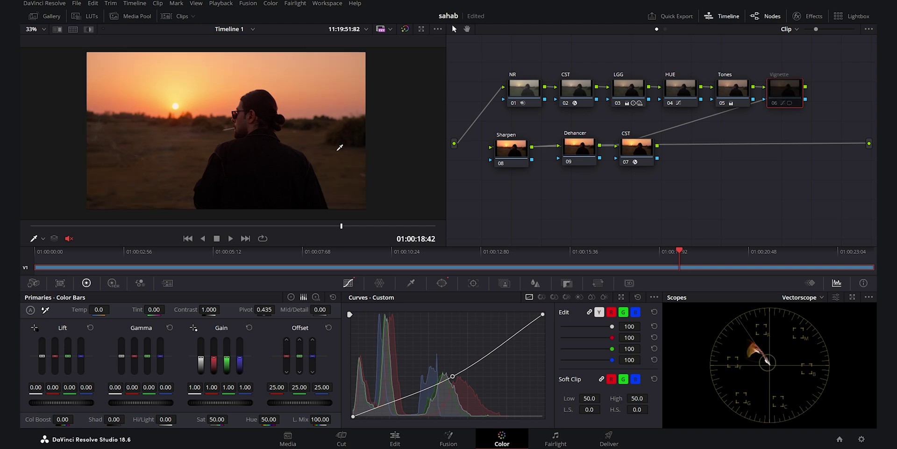
pyautogui.hotkey('ctrl', 'd')
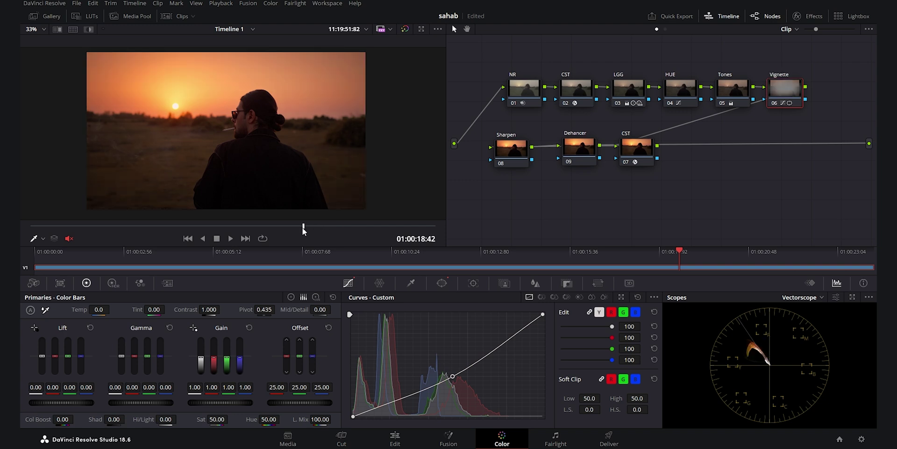
pyautogui.moveTo(305, 227); pyautogui.dragTo(341, 229)
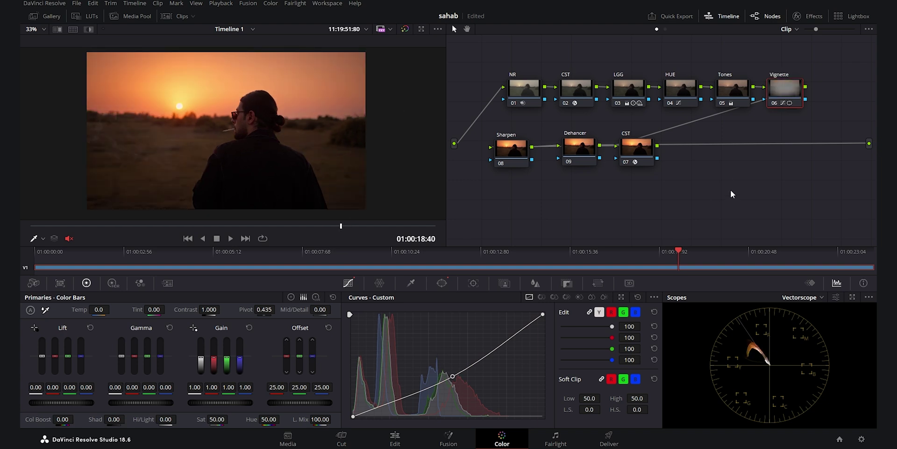
# - On the Sharpen node, lower the linked sharpening radius to 0.47 and inspect the man's face up close
pyautogui.click(509, 159)
pyautogui.click(533, 282)
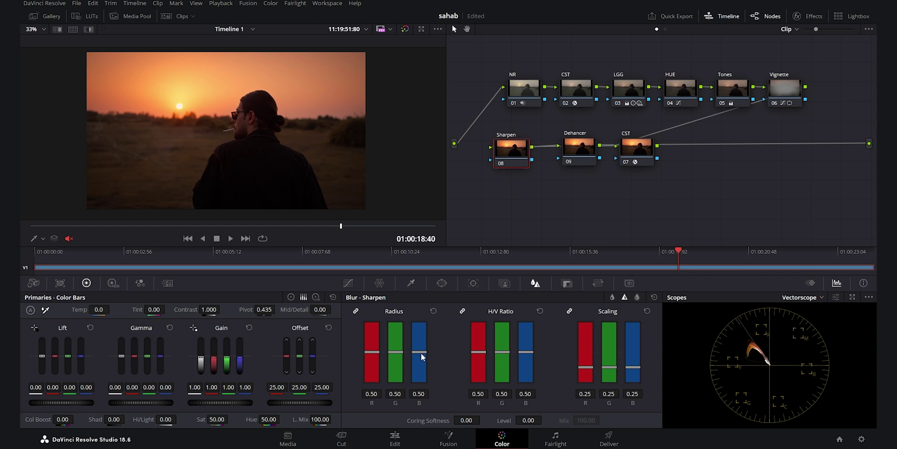
pyautogui.moveTo(421, 352); pyautogui.dragTo(422, 353)
pyautogui.scroll(5, 237, 101)
pyautogui.scroll(-1, 271, 132)
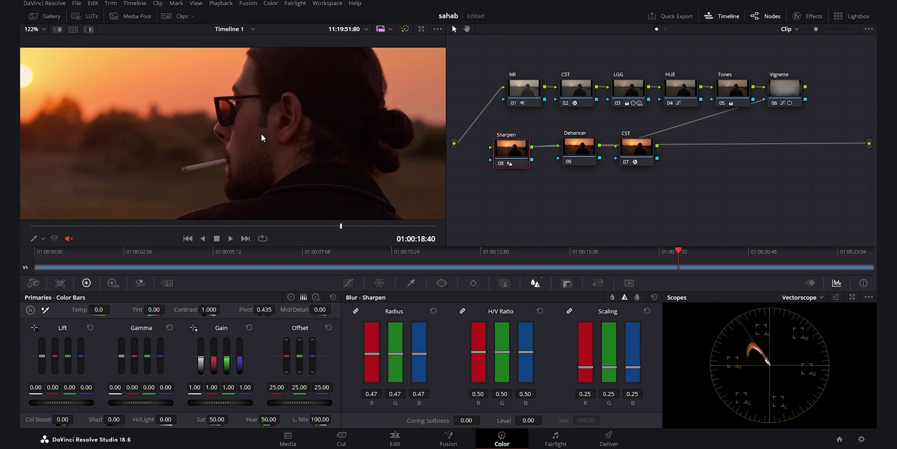
pyautogui.scroll(-5, 261, 134)
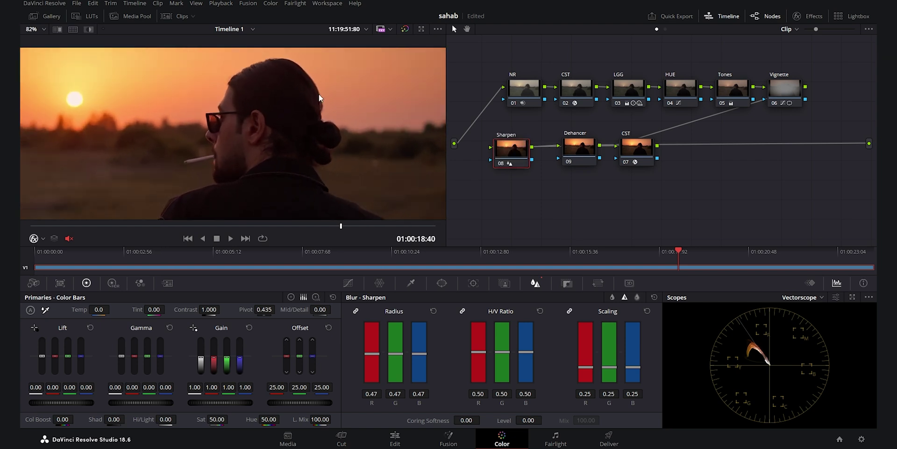
# - Remove the Dehancer node placed before the final CST and reposition that CST node beside Sharpen
pyautogui.click(576, 151)
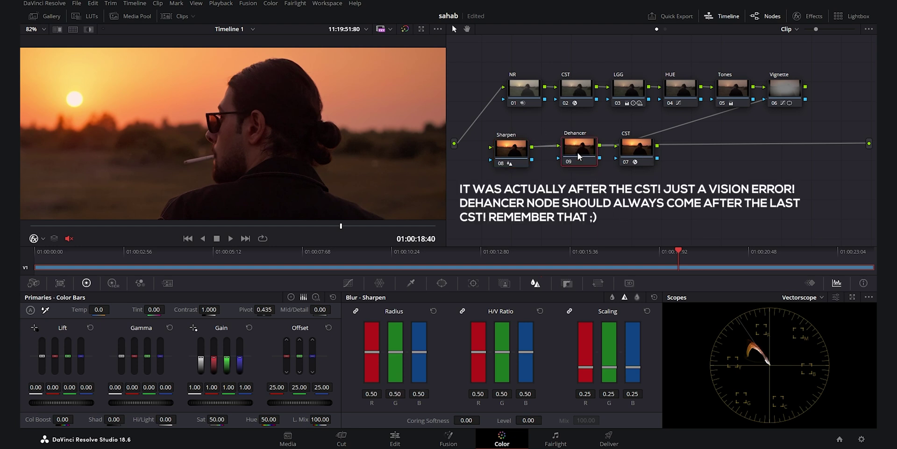
pyautogui.hotkey('ctrl', 'z')
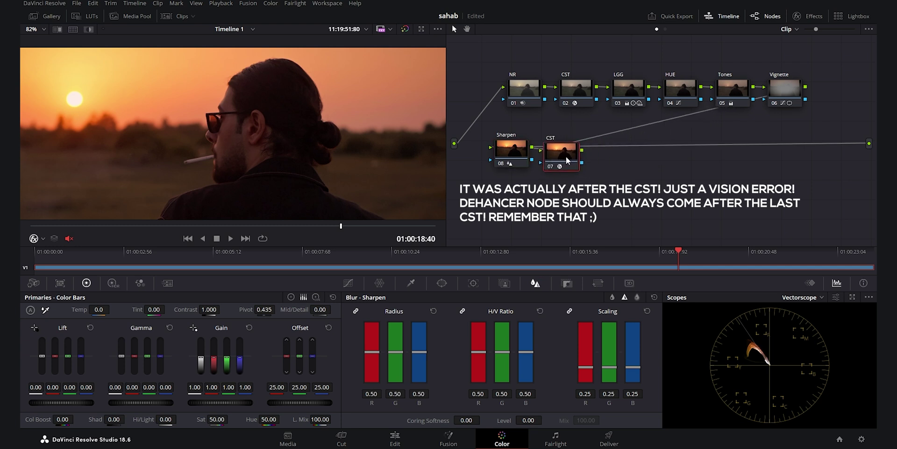
pyautogui.moveTo(565, 156); pyautogui.dragTo(568, 148)
# - Add a serial node after the final CST, align it beside that node and label it Dehancer
pyautogui.rightClick(569, 148)
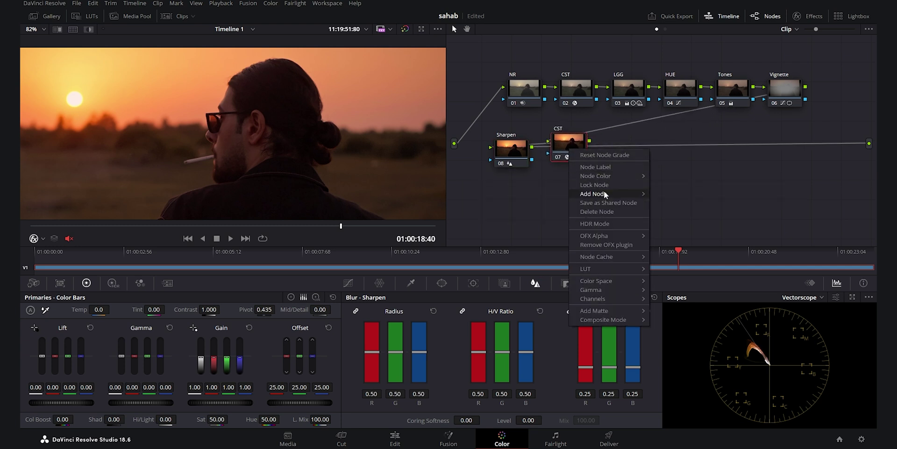
pyautogui.click(683, 196)
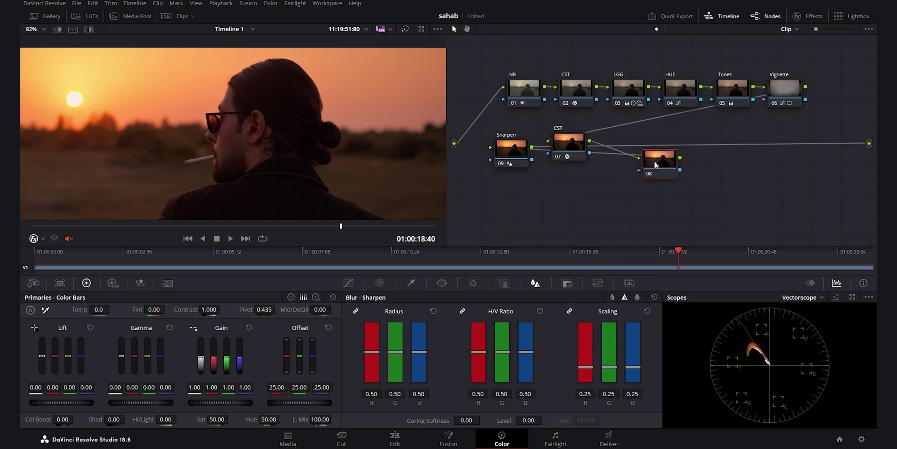
pyautogui.moveTo(654, 160); pyautogui.dragTo(621, 145)
pyautogui.rightClick(620, 145)
pyautogui.click(655, 161)
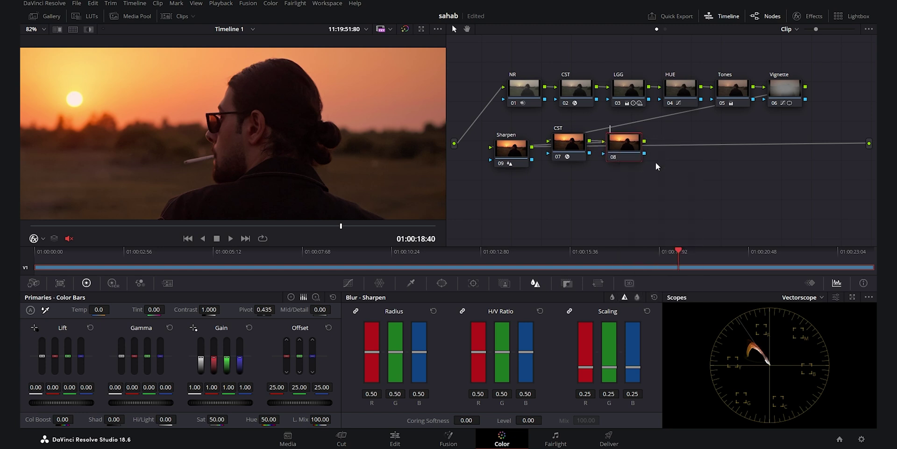
pyautogui.write('Dehancer')
pyautogui.press('Return')
# - Apply Dehancer Pro 7.1.4 to the Dehancer node, compare its input source with the final CST's output settings, and collapse the Input section
pyautogui.click(807, 16)
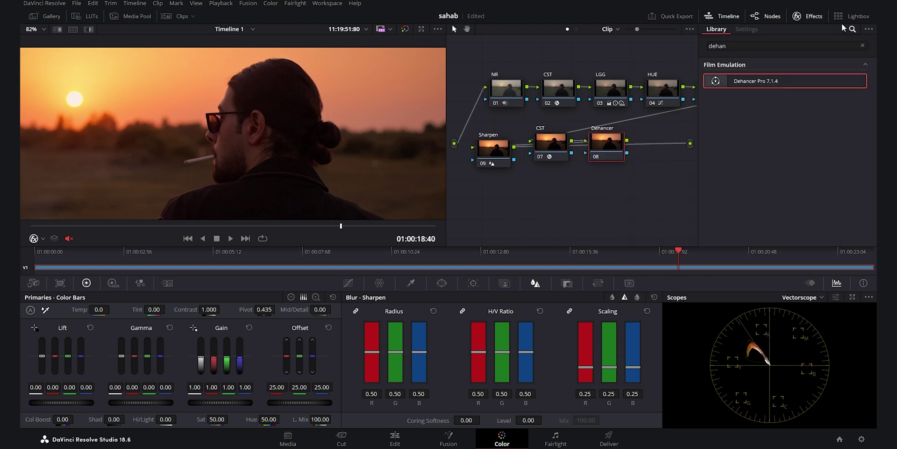
pyautogui.moveTo(764, 81); pyautogui.dragTo(608, 150)
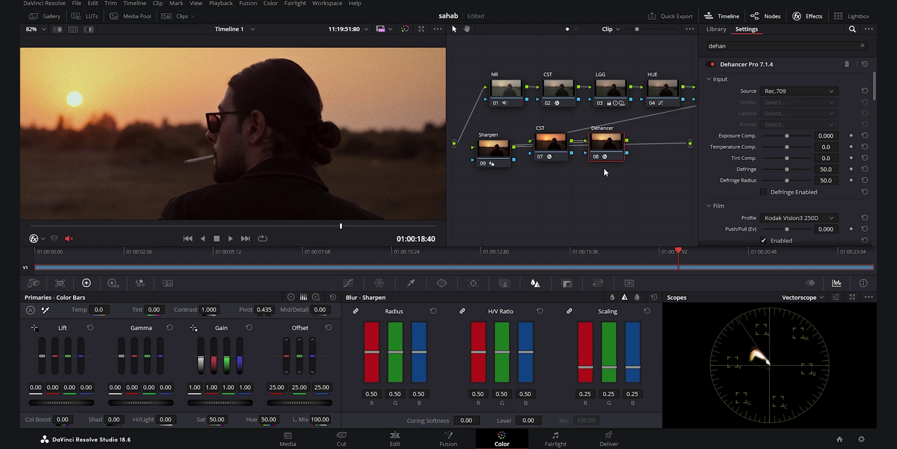
pyautogui.click(549, 144)
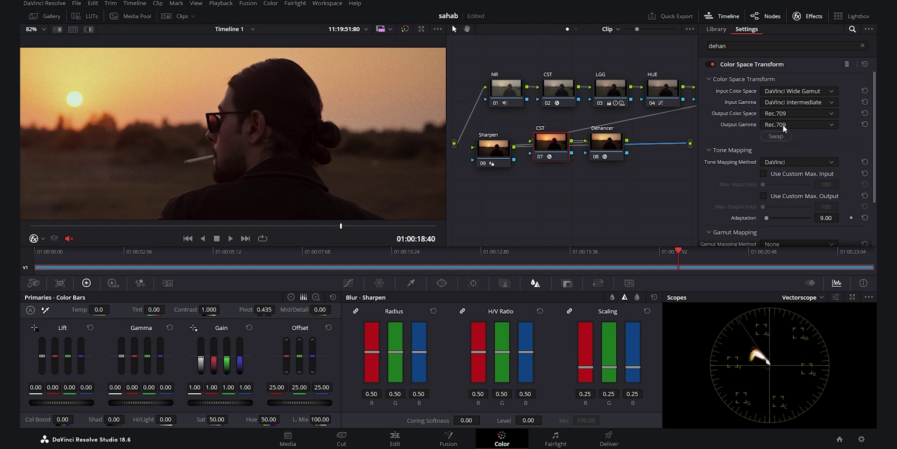
pyautogui.hotkey('shift', ';')
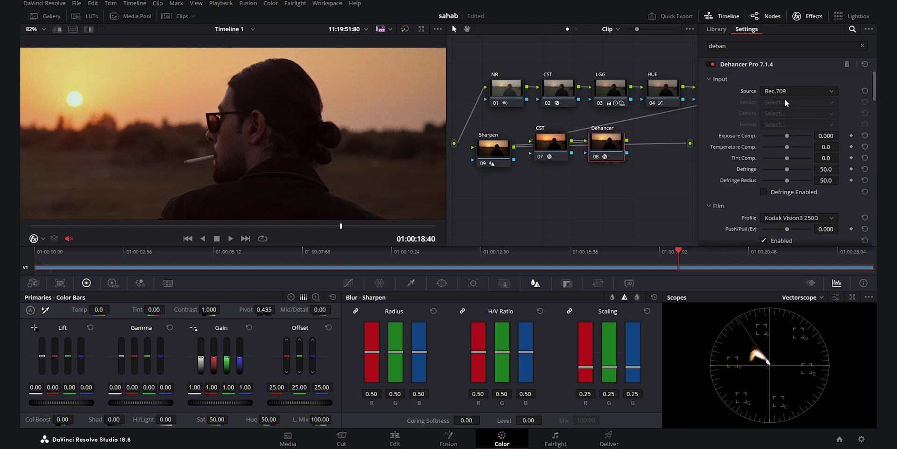
pyautogui.click(713, 79)
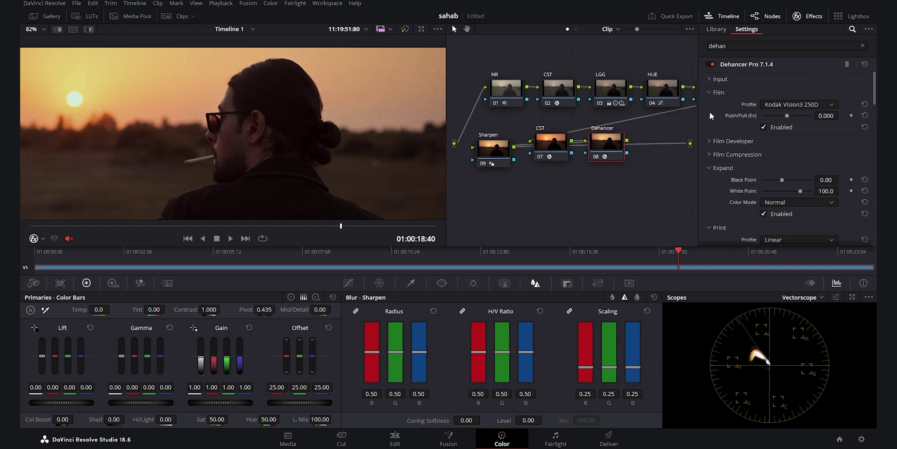
# - Set the Dehancer film profile to Cinestill 800T and review the whole frame
pyautogui.click(789, 105)
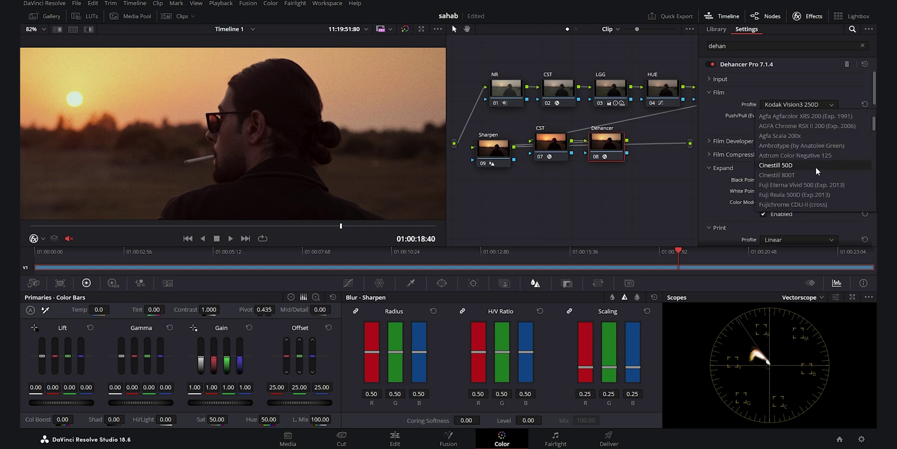
pyautogui.scroll(-1, 795, 173)
pyautogui.click(790, 175)
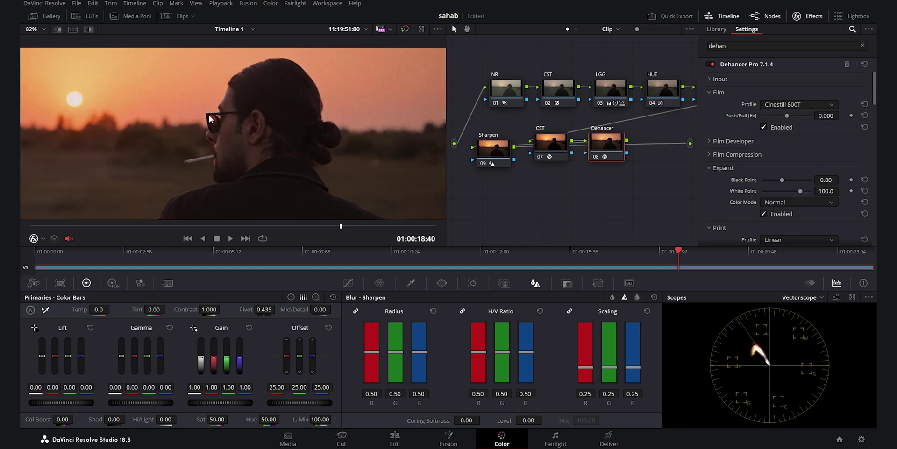
pyautogui.scroll(-4, 282, 153)
pyautogui.scroll(-1, 276, 152)
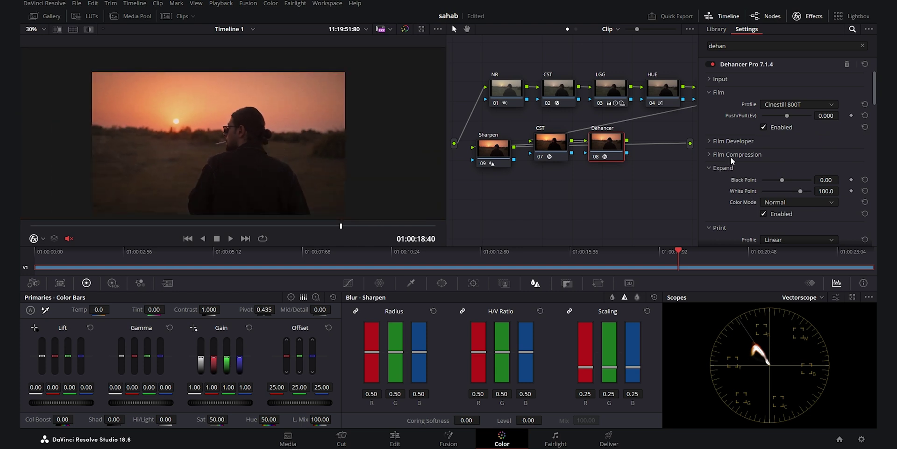
# - Raise the Film Developer Contrast Boost to 11.9
pyautogui.click(709, 140)
pyautogui.scroll(-1, 827, 145)
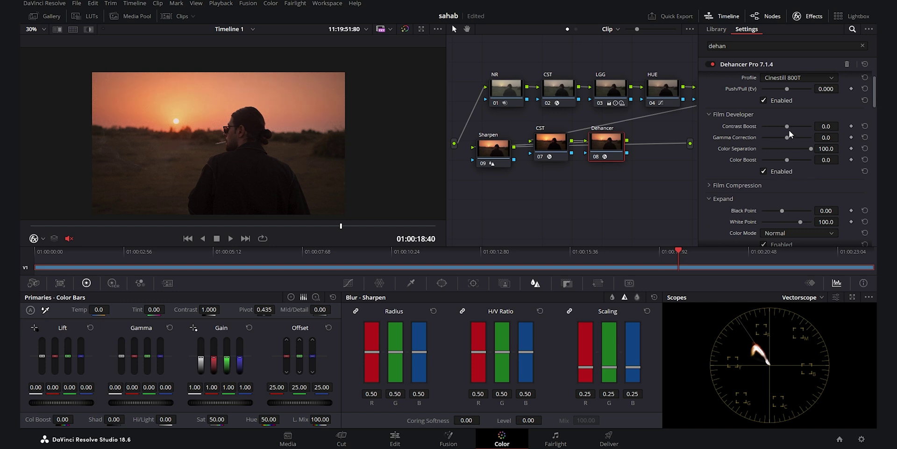
pyautogui.moveTo(787, 126); pyautogui.dragTo(789, 123)
# - Enable Film Compression in Dehancer with its default values
pyautogui.scroll(-1, 753, 158)
pyautogui.click(714, 158)
pyautogui.scroll(-1, 798, 165)
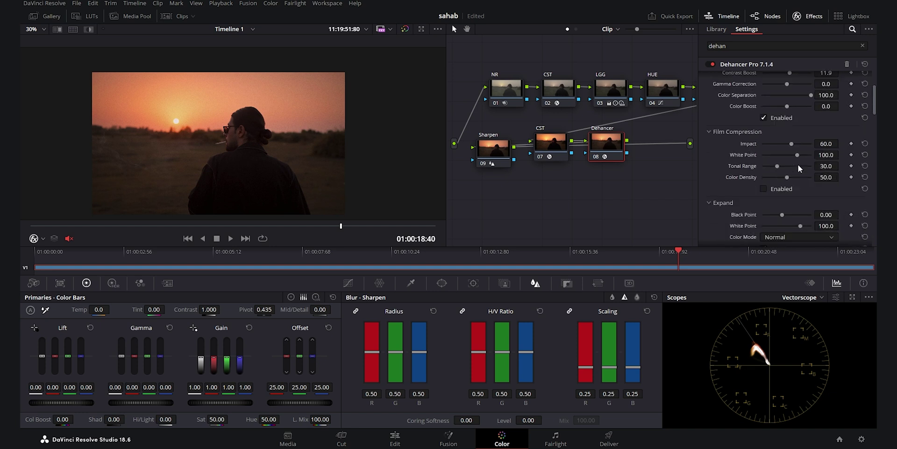
pyautogui.click(777, 191)
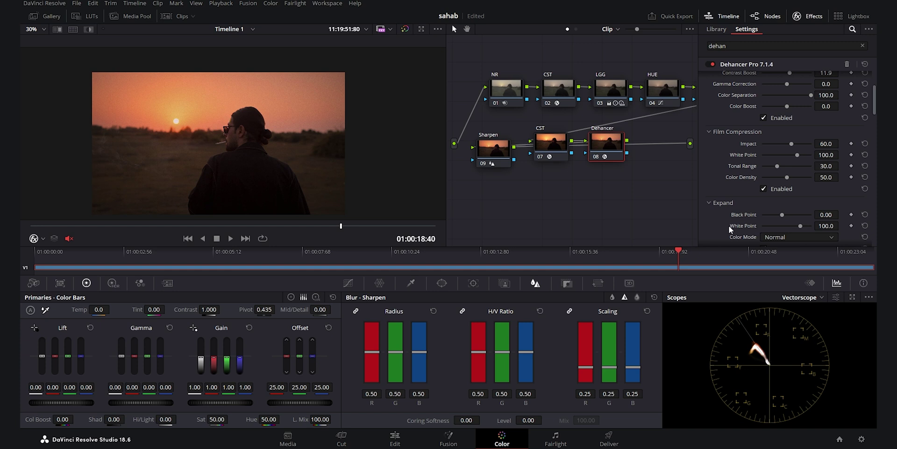
# - Set the Expand Black Point to 0.65 and check the Expand section's effect on the image
pyautogui.scroll(-3, 729, 226)
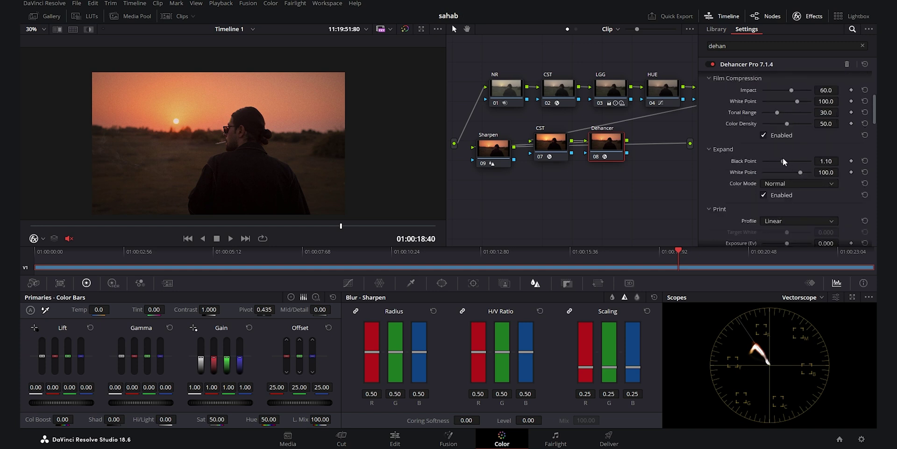
pyautogui.moveTo(783, 158); pyautogui.dragTo(782, 158)
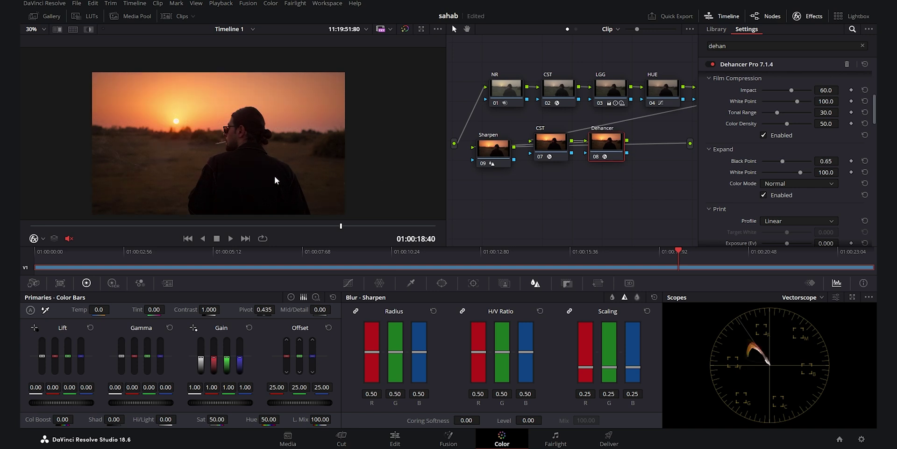
pyautogui.click(773, 194)
pyautogui.scroll(-3, 826, 198)
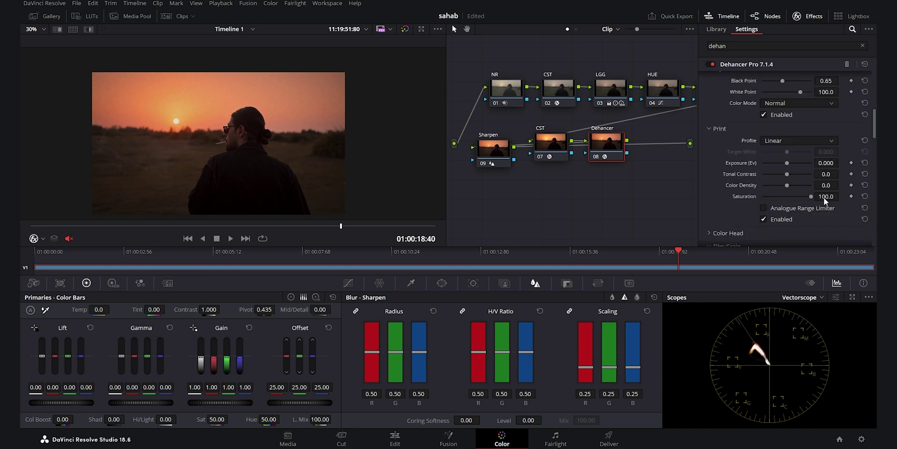
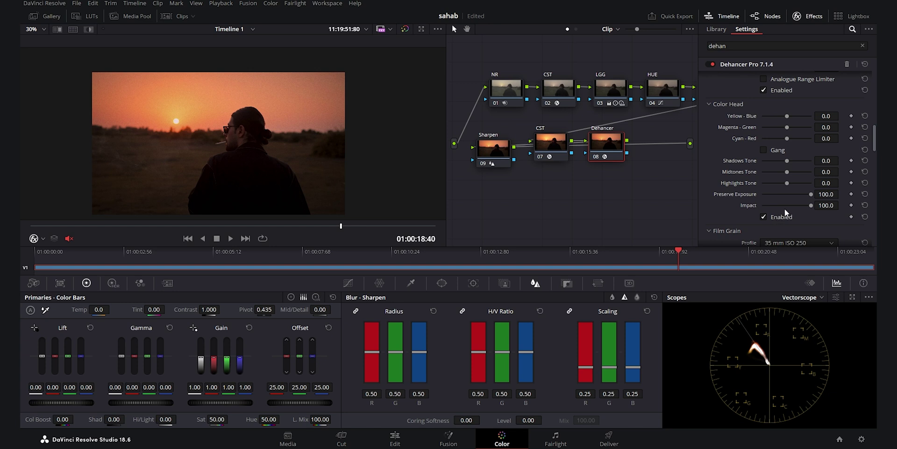
# - In Color Head, set Yellow - Blue to -15.1, Magenta - Green to -5.9 and Cyan - Red to -4.2
pyautogui.click(786, 115)
pyautogui.moveTo(786, 116); pyautogui.dragTo(781, 116)
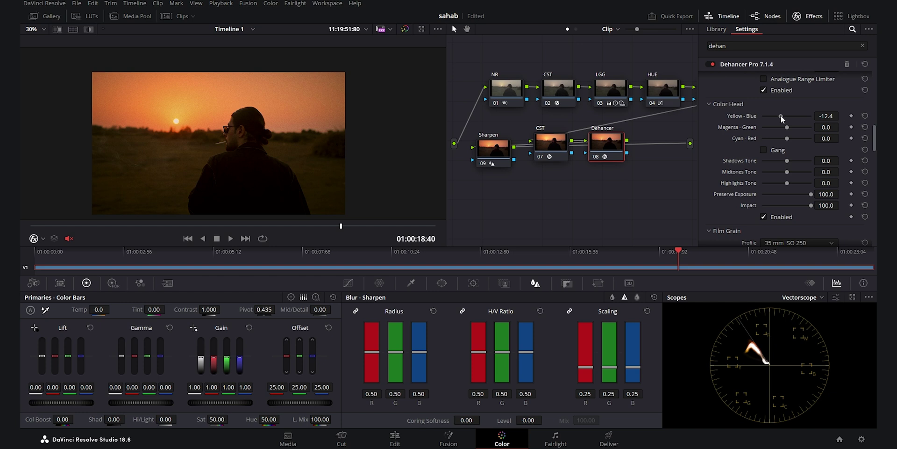
pyautogui.moveTo(781, 116); pyautogui.dragTo(780, 116)
pyautogui.moveTo(787, 125); pyautogui.dragTo(784, 125)
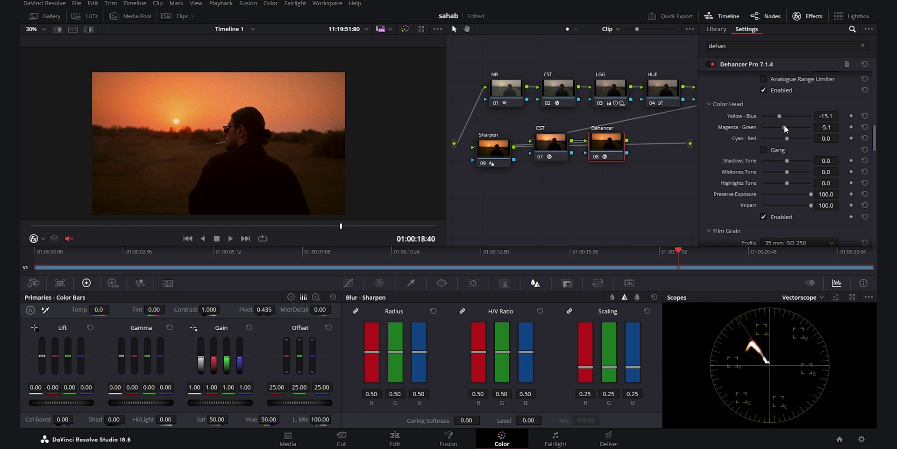
pyautogui.moveTo(784, 125); pyautogui.dragTo(783, 124)
pyautogui.moveTo(787, 138); pyautogui.dragTo(784, 138)
# - Set the Color Head tones to 41.3 for shadows, 32.1 for midtones and 41.3 for highlights, and inspect the sky around the sun
pyautogui.moveTo(787, 161); pyautogui.dragTo(793, 162)
pyautogui.moveTo(794, 162); pyautogui.dragTo(797, 163)
pyautogui.moveTo(791, 171); pyautogui.dragTo(772, 172)
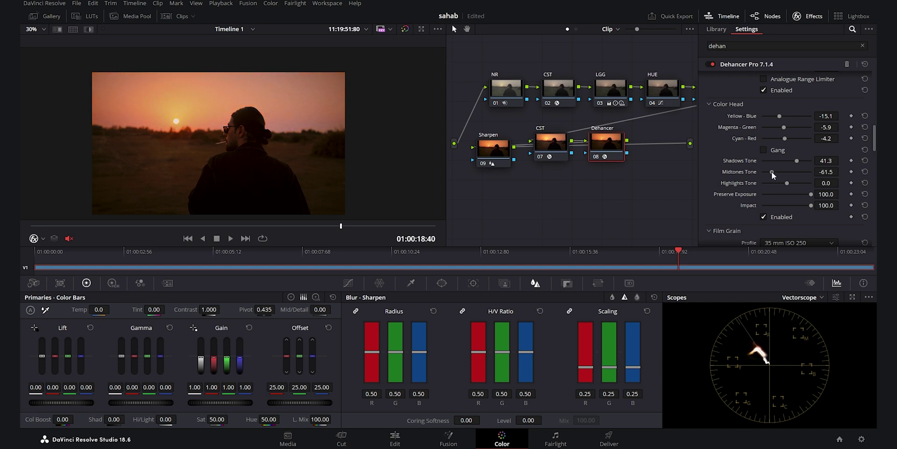
pyautogui.moveTo(772, 172); pyautogui.dragTo(791, 173)
pyautogui.moveTo(788, 183)
pyautogui.mouseDown()
pyautogui.moveTo(800, 185)
pyautogui.moveTo(763, 185)
pyautogui.moveTo(797, 189)
pyautogui.mouseUp()
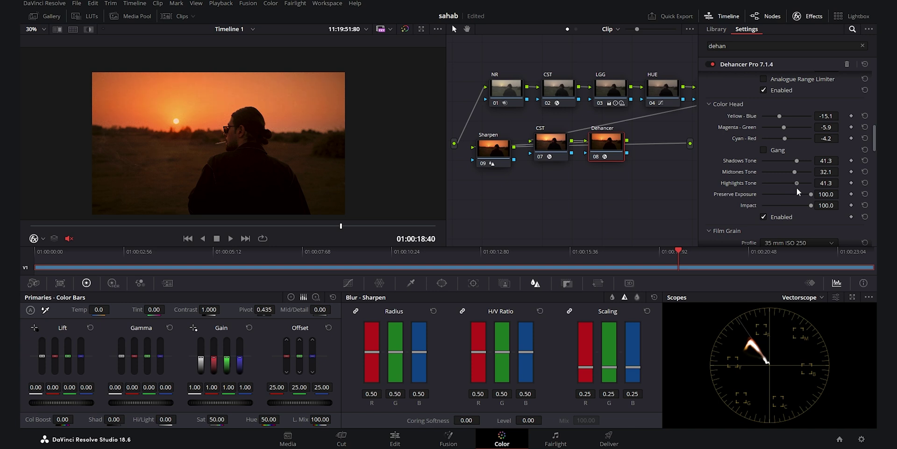
pyautogui.scroll(4, 194, 95)
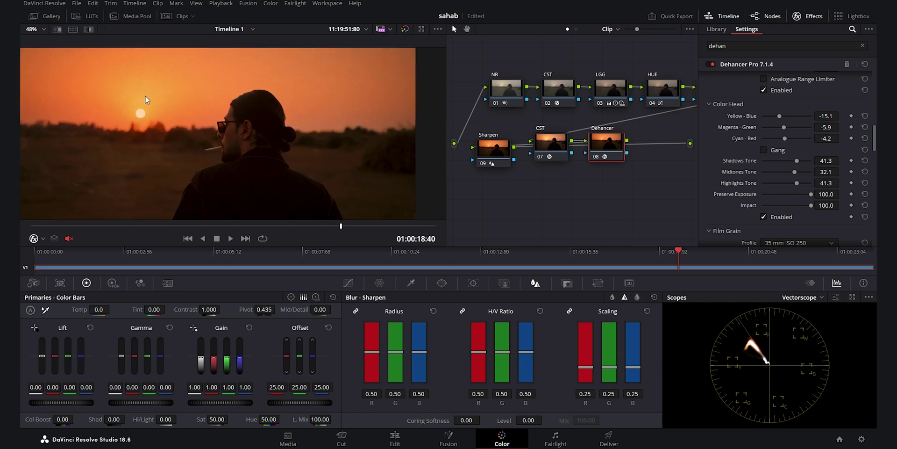
pyautogui.scroll(-2, 187, 110)
pyautogui.scroll(2, 165, 103)
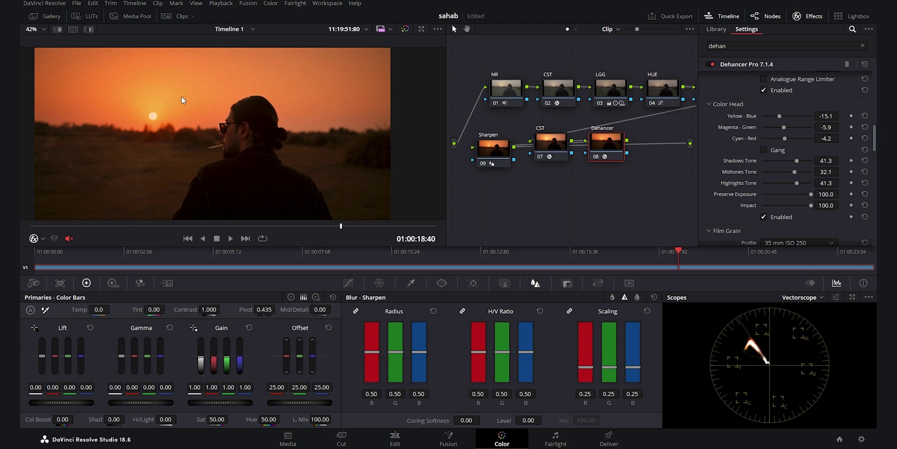
pyautogui.scroll(-4, 201, 113)
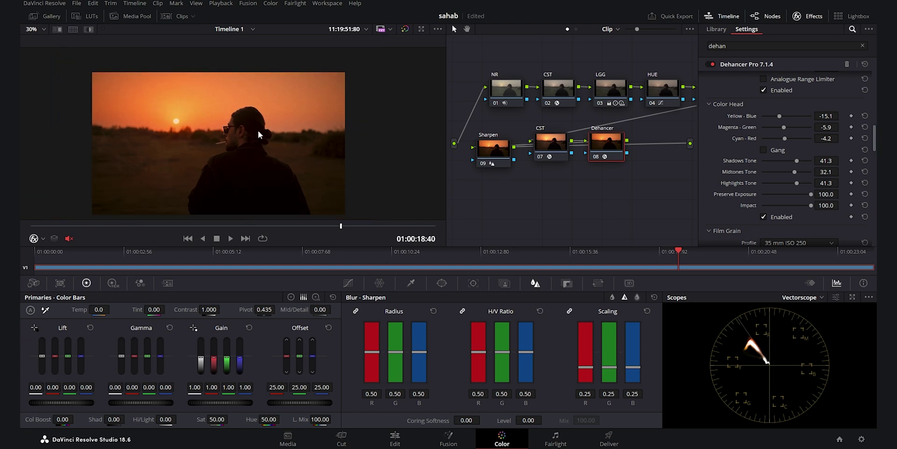
# - Set the Film Grain amount to 20 with the 35 mm ISO 250 profile and inspect the grain on the man's head
pyautogui.scroll(-3, 796, 205)
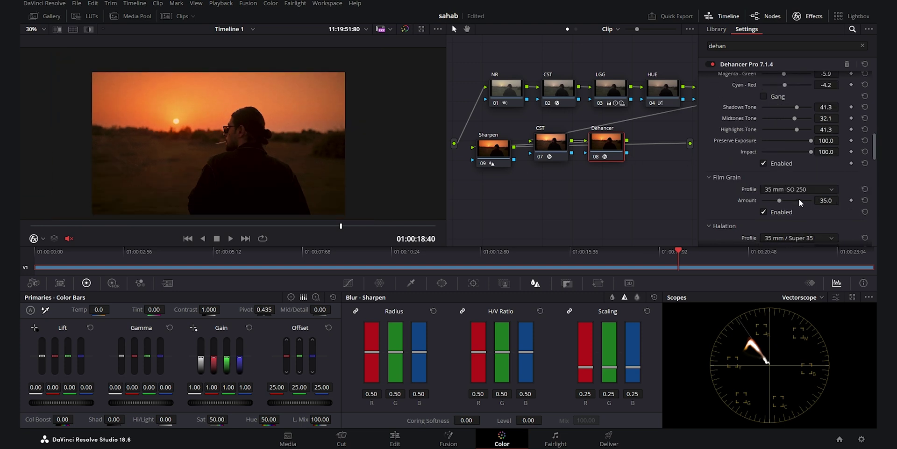
pyautogui.scroll(-2, 827, 211)
pyautogui.click(827, 173)
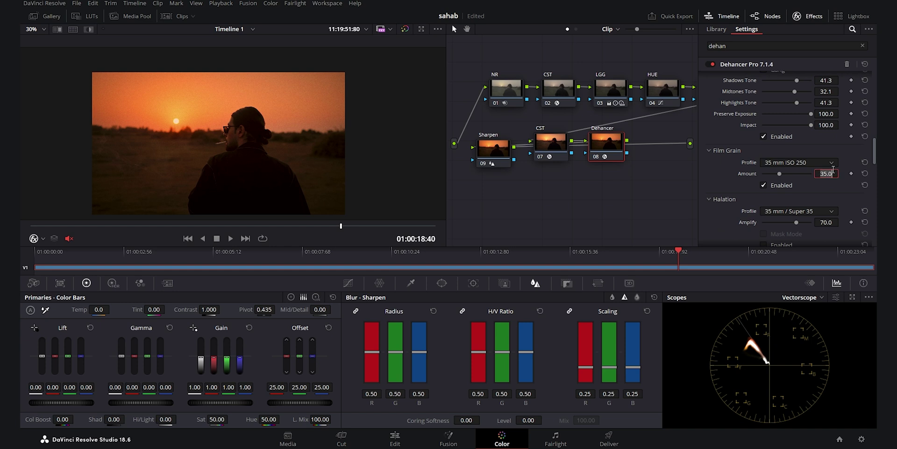
pyautogui.write('20')
pyautogui.press('Return')
pyautogui.scroll(6, 246, 136)
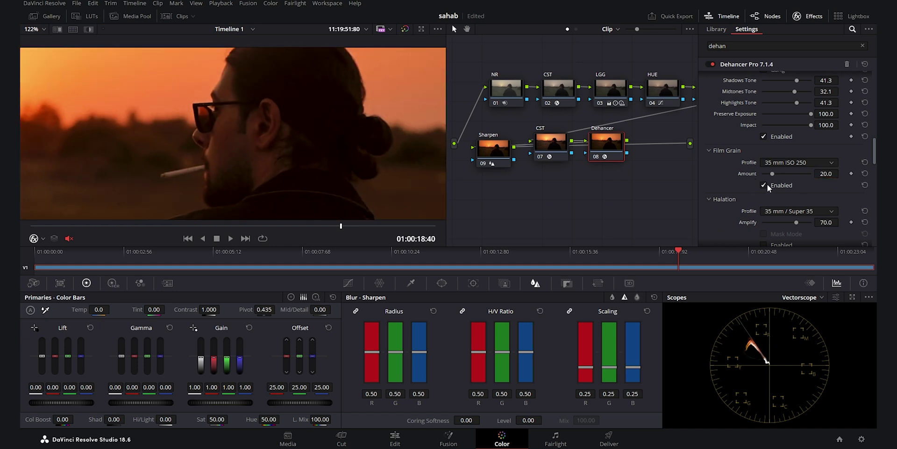
pyautogui.scroll(-3, 255, 82)
pyautogui.scroll(3, 245, 90)
pyautogui.scroll(-2, 832, 178)
# - Enable Halation with the 35 mm / Super 35 profile and inspect the edges of the man's hair
pyautogui.scroll(-2, 826, 187)
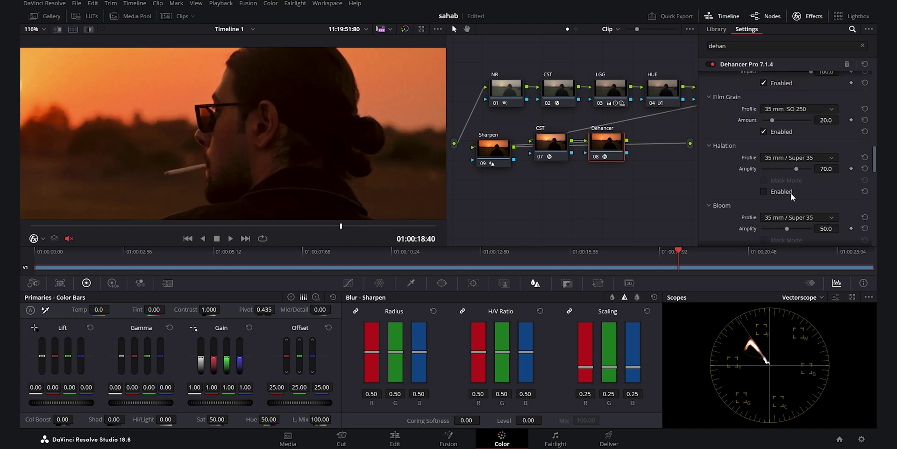
pyautogui.scroll(2, 363, 142)
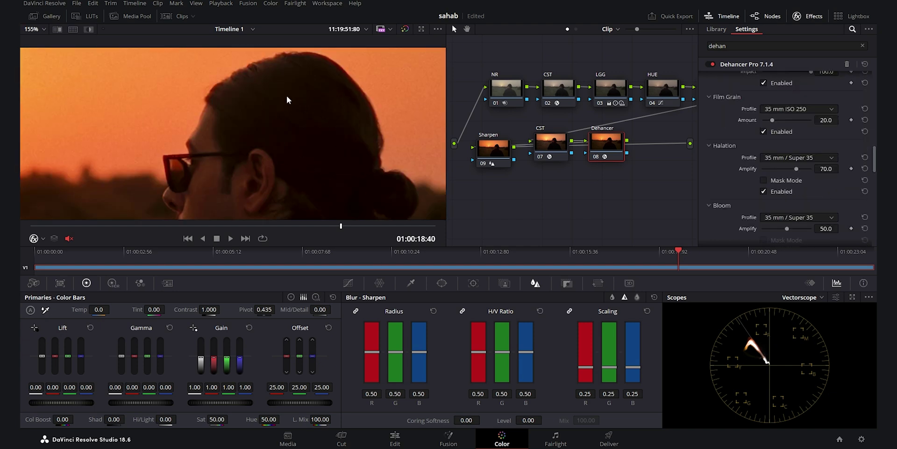
pyautogui.scroll(2, 215, 132)
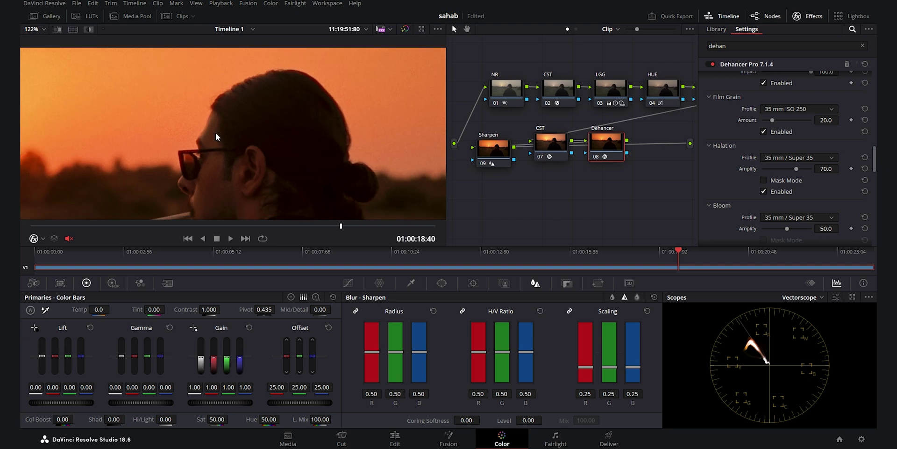
pyautogui.scroll(-3, 201, 136)
# - Enable Bloom with the 35 mm / Super 35 profile and check the glow around the man and sun
pyautogui.scroll(-4, 768, 177)
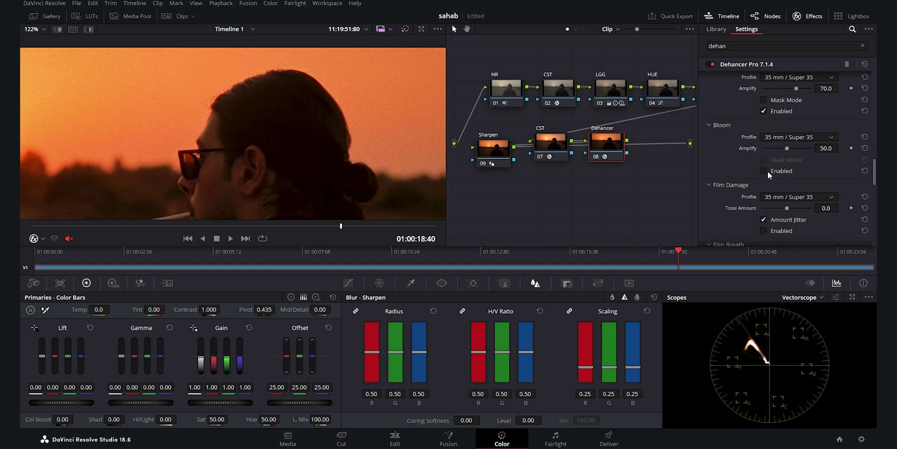
pyautogui.click(765, 171)
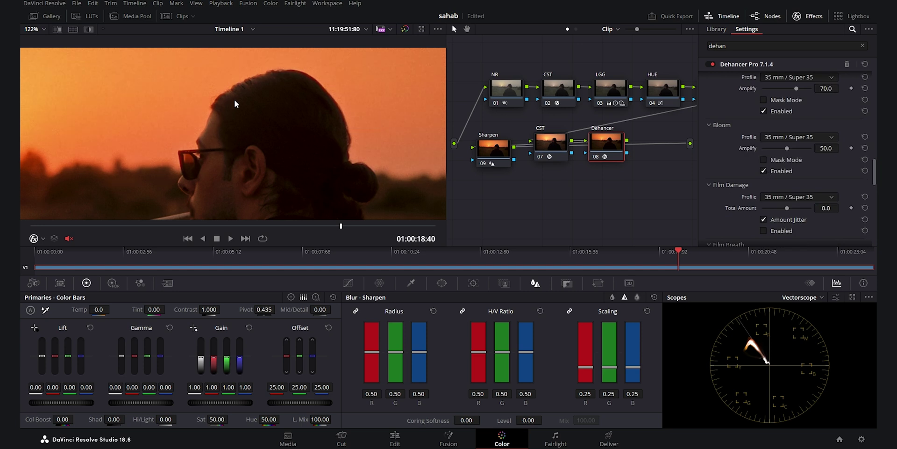
pyautogui.scroll(-3, 232, 99)
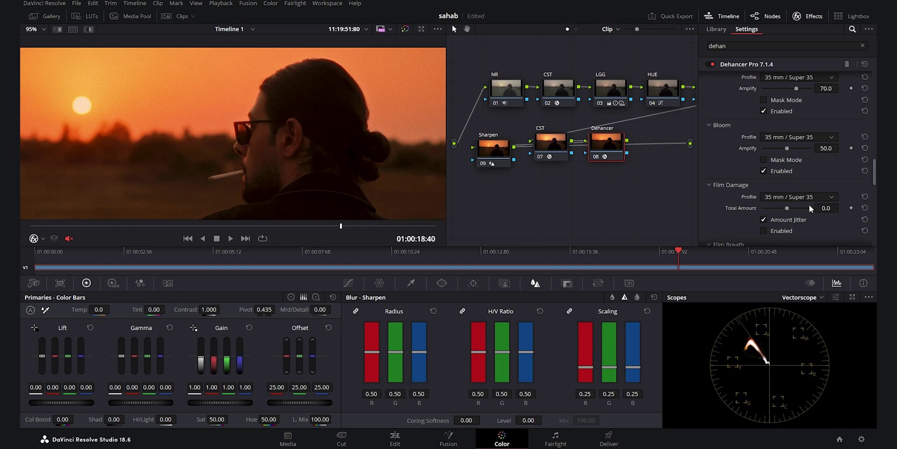
# - Enable Film Damage and raise its Total Amount to 20.6
pyautogui.scroll(-1, 809, 204)
pyautogui.click(782, 177)
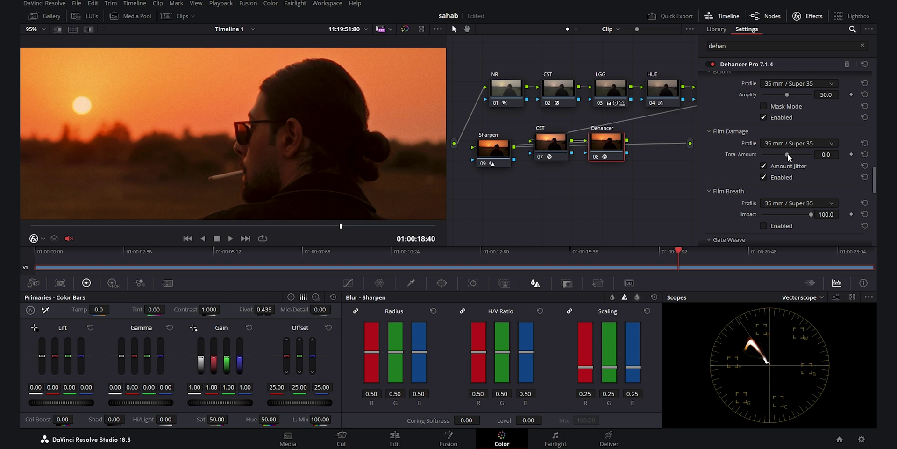
pyautogui.moveTo(789, 153); pyautogui.dragTo(794, 155)
# - Play an earlier part of the clip full screen to review the film damage effect
pyautogui.click(287, 227)
pyautogui.press('space')
pyautogui.hotkey('ctrl', 'f')
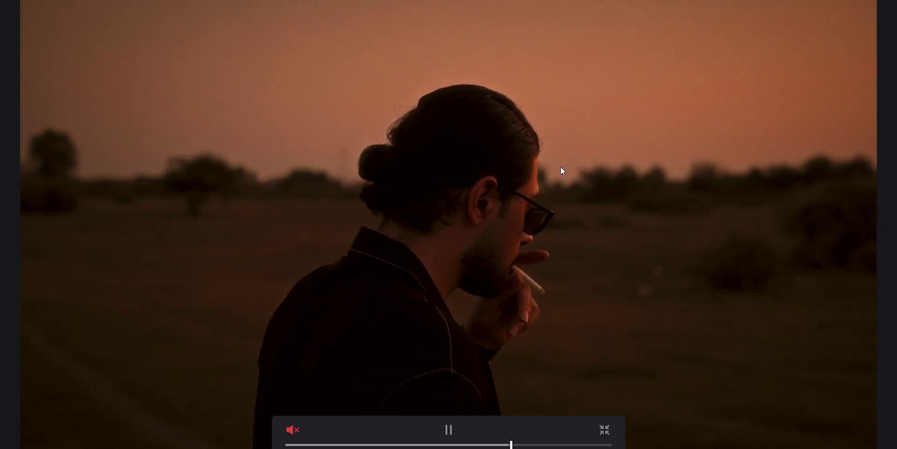
pyautogui.press('Escape')
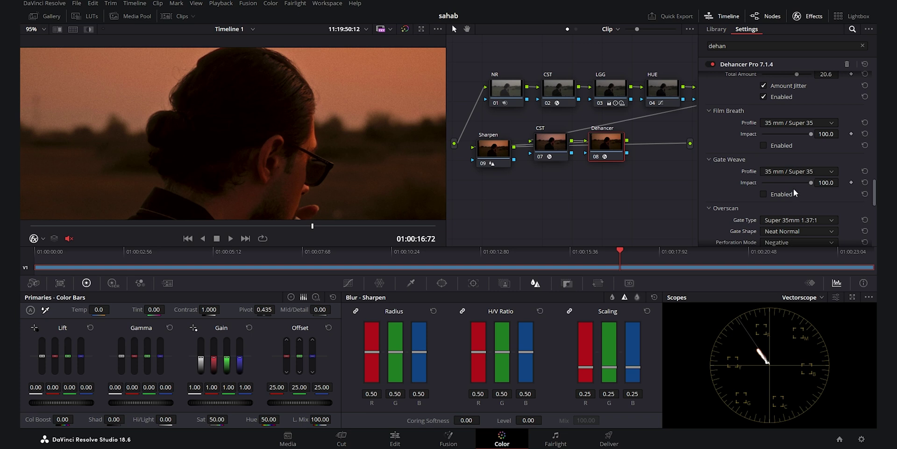
pyautogui.scroll(-1, 795, 188)
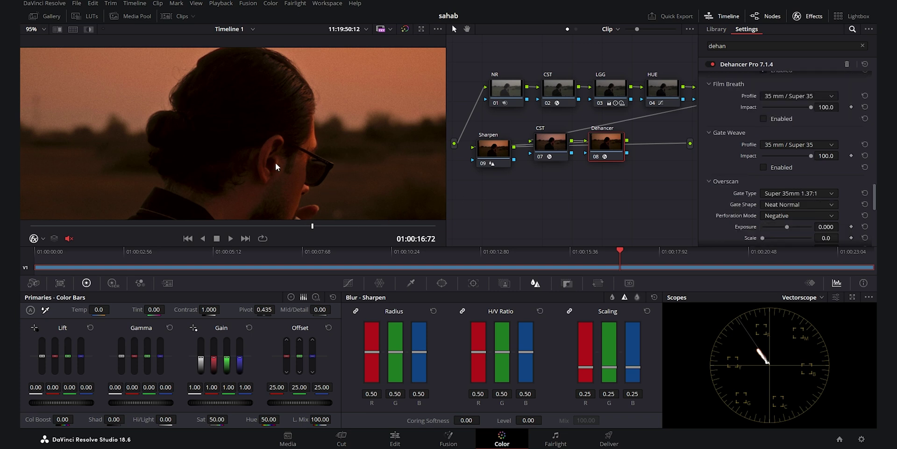
# - Compare the graded image with the ungraded original full screen at an earlier frame
pyautogui.moveTo(312, 226); pyautogui.dragTo(299, 228)
pyautogui.press('p')
pyautogui.hotkey('shift', 'd')
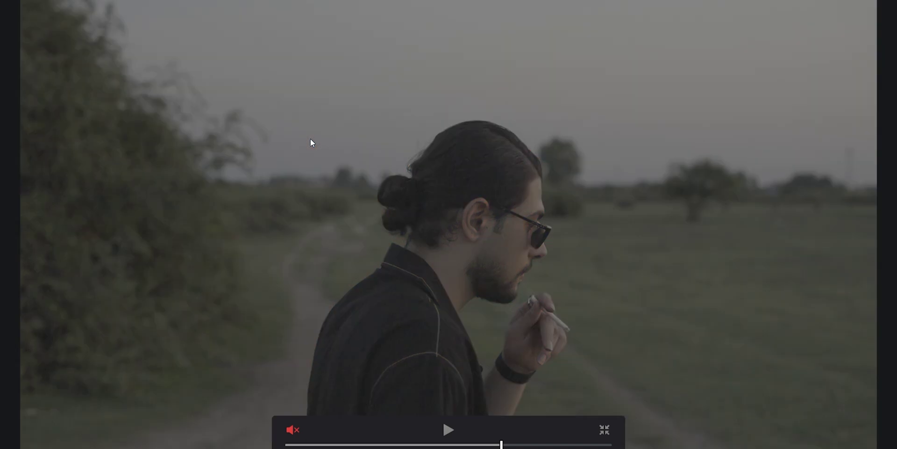
pyautogui.hotkey('shift', 'd')
pyautogui.hotkey('shift', 'd')
pyautogui.hotkey('shift', 'd')
pyautogui.hotkey('shift', 'd')
pyautogui.hotkey('shift', 'd')
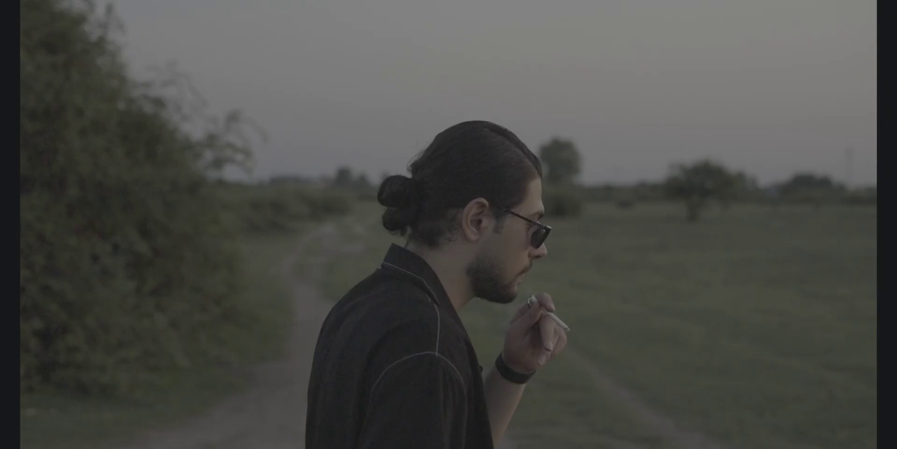